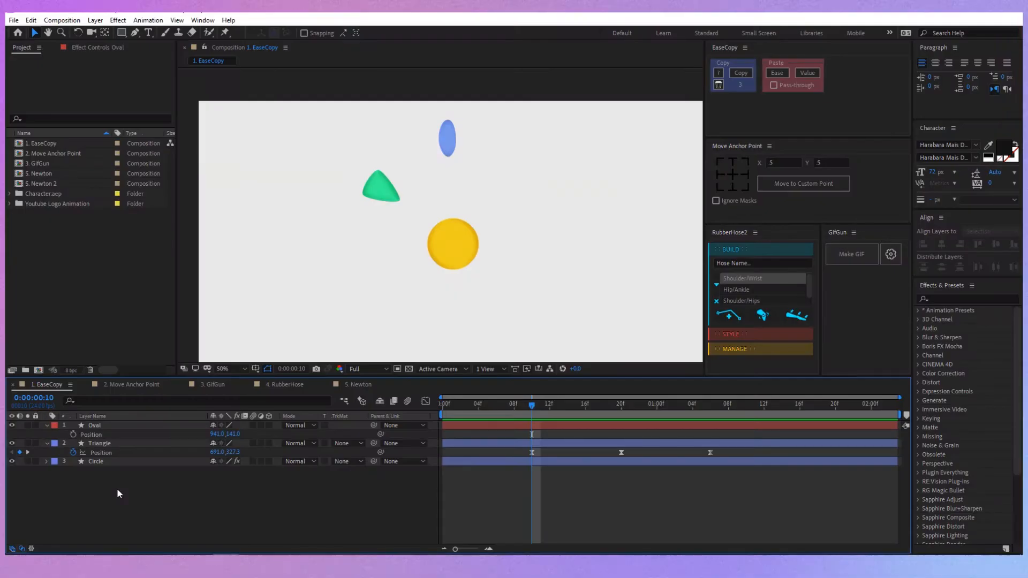
Display the speed graph of the Triangle's Position property and select all of its keyframes.
click(203, 470)
click(181, 464)
click(172, 452)
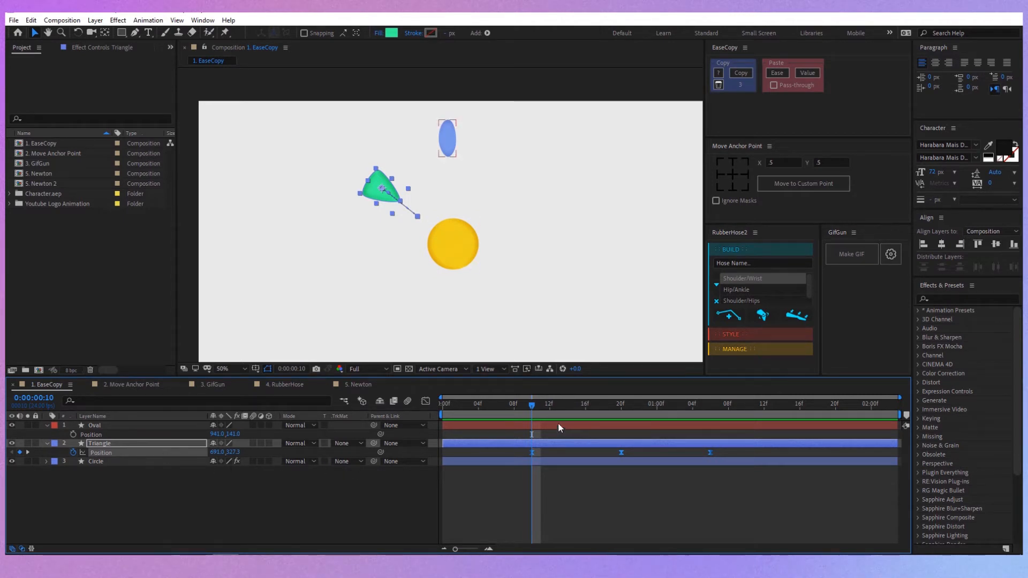
mouse_move(530, 405)
mouse_down()
mouse_move(702, 413)
mouse_move(531, 413)
mouse_up()
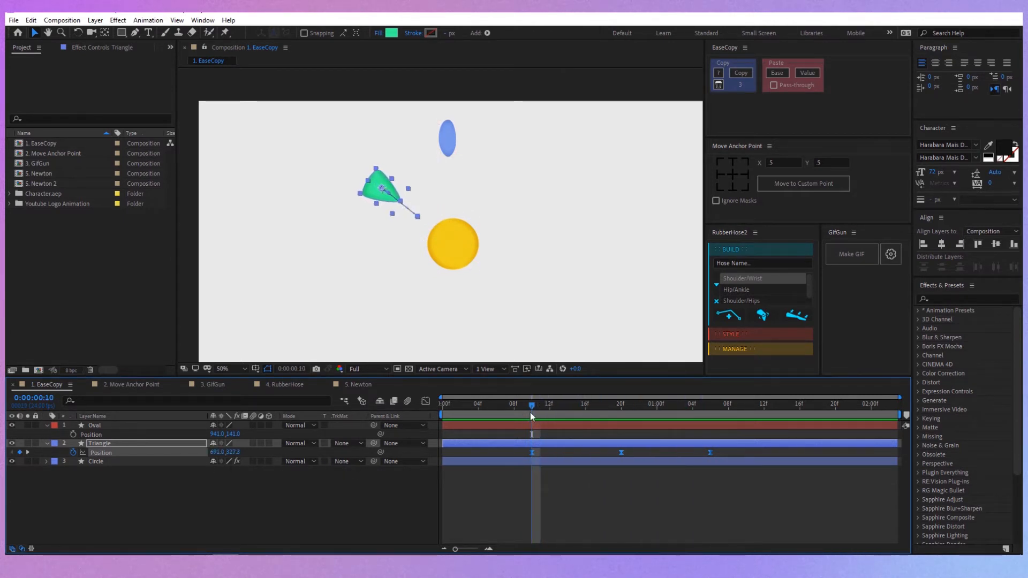
click(426, 401)
click(550, 537)
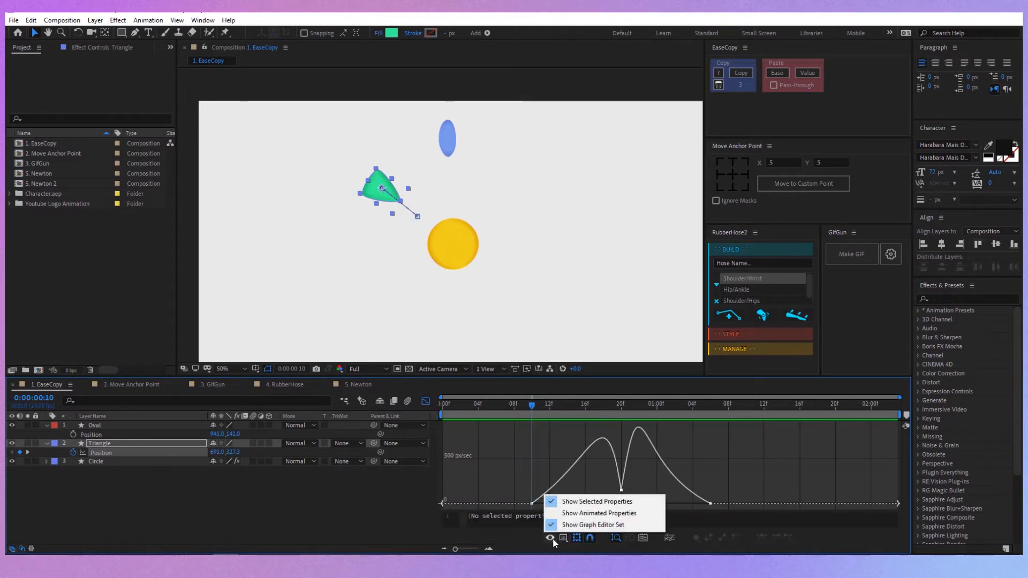
click(564, 539)
click(575, 436)
drag(501, 463, 733, 509)
drag(614, 491, 612, 492)
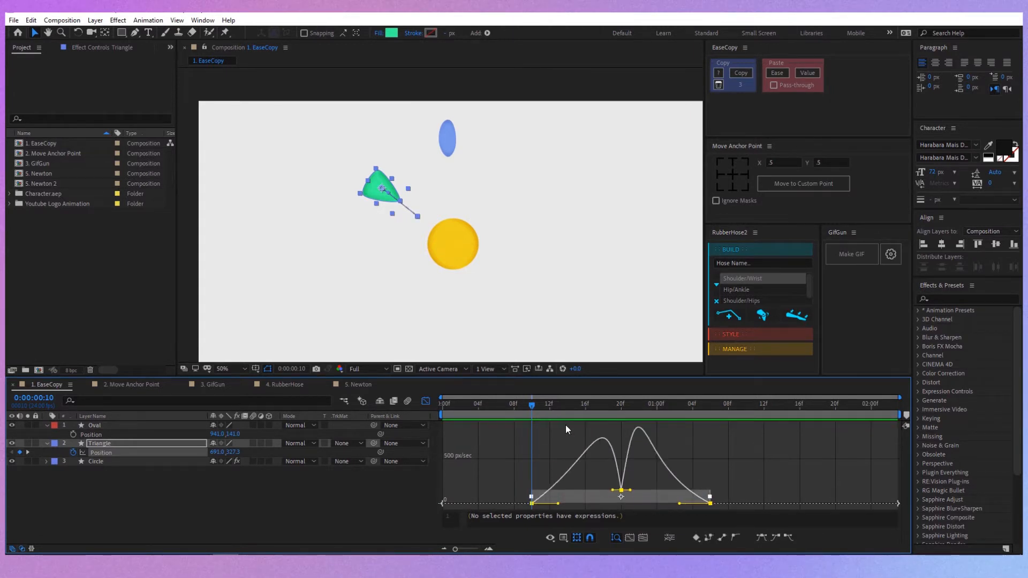
Preview the Triangle's movement and copy its selected Position keyframe easing with EaseCopy.
click(513, 410)
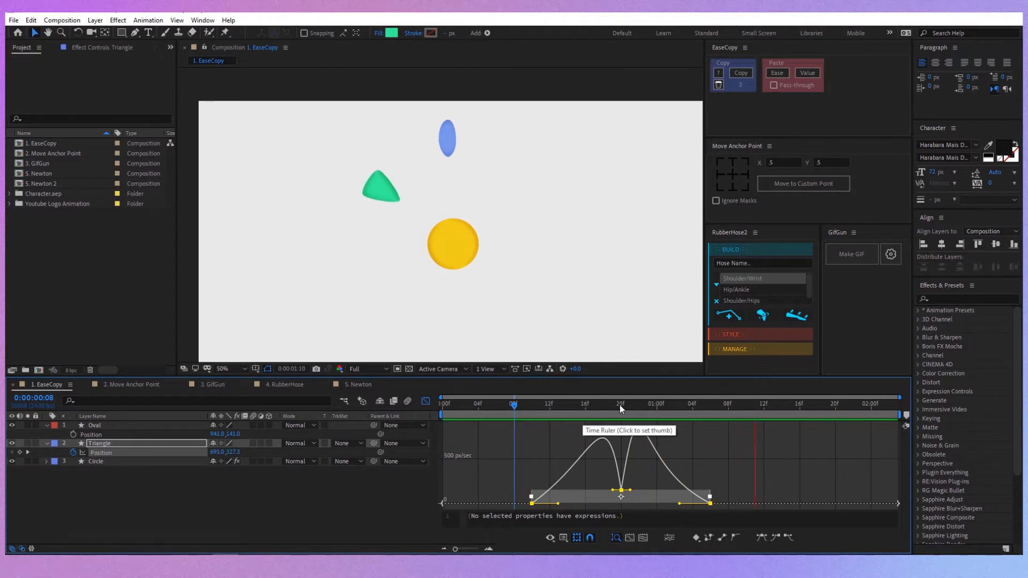
drag(619, 405, 525, 420)
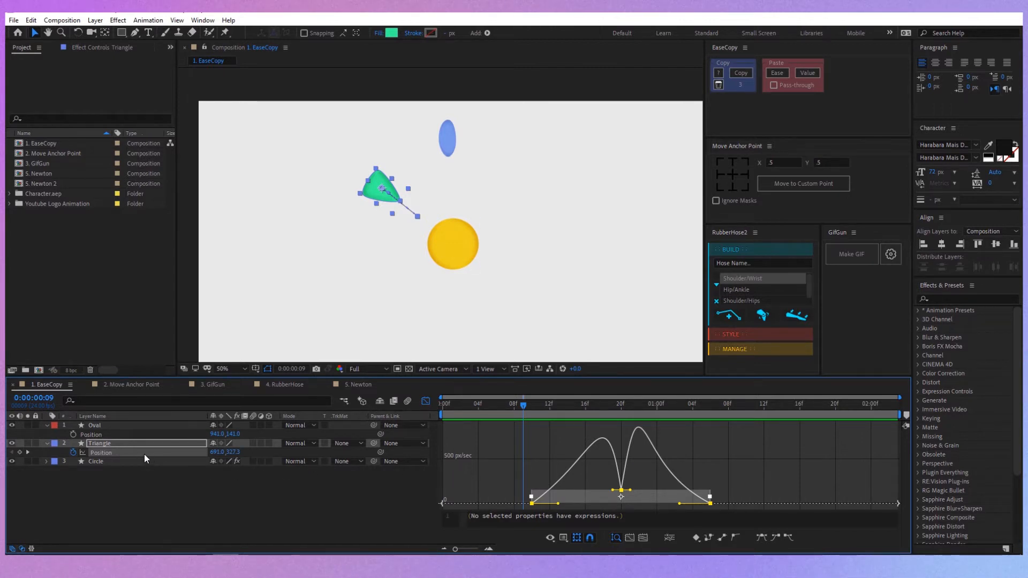
click(746, 74)
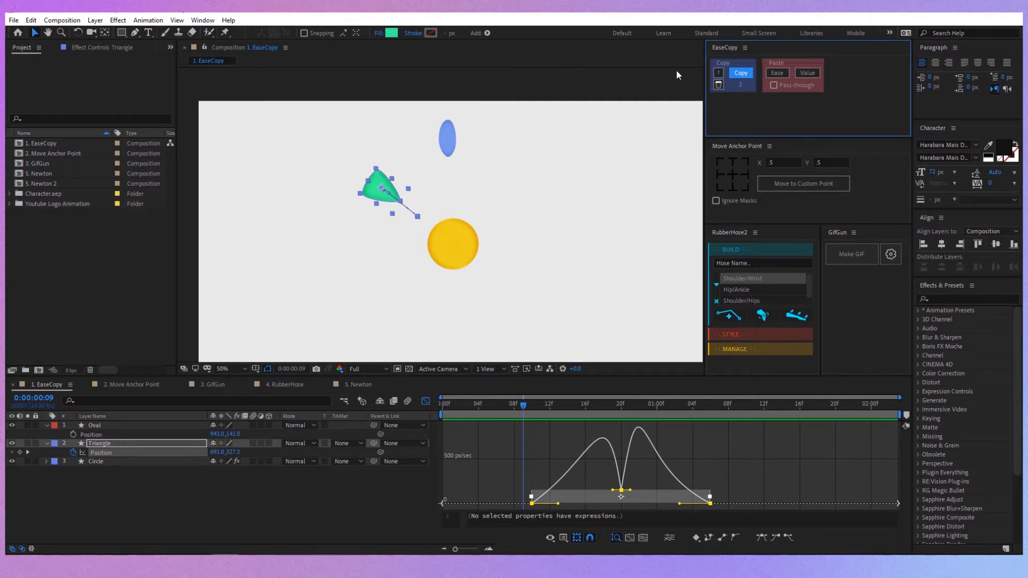
click(195, 21)
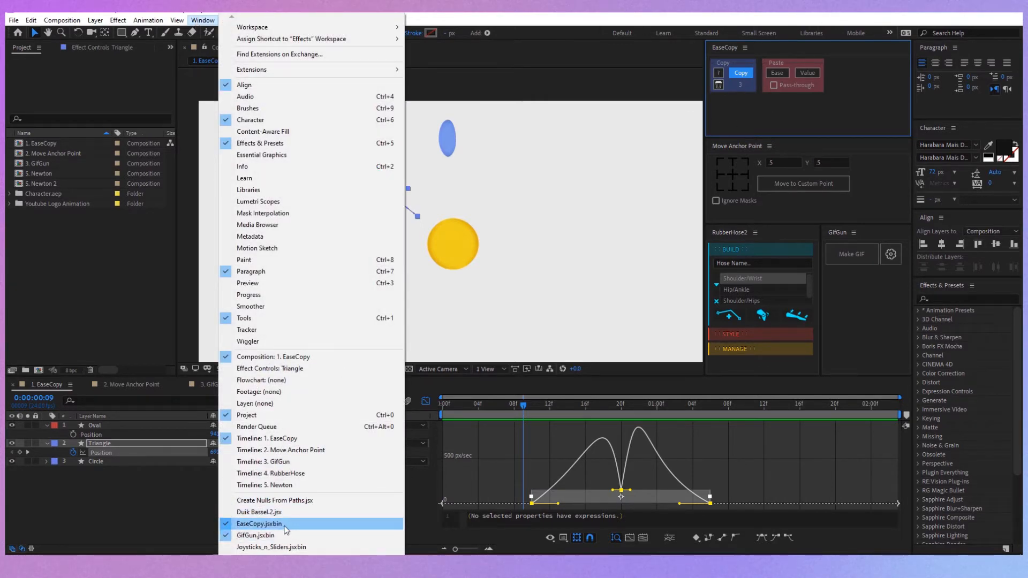
click(535, 408)
drag(524, 407, 683, 404)
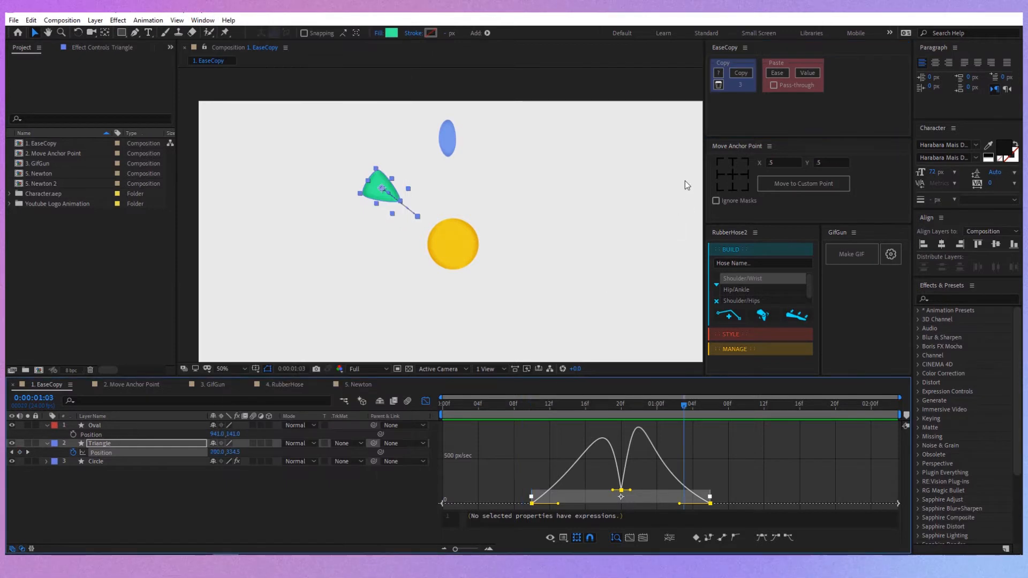
drag(574, 409, 523, 412)
Keyframe the Oval's Position at 0:00:00:10, 0:00:00:20 and 0:00:01:06, moving it down to about 955, 373 at 0:00:00:20.
click(133, 426)
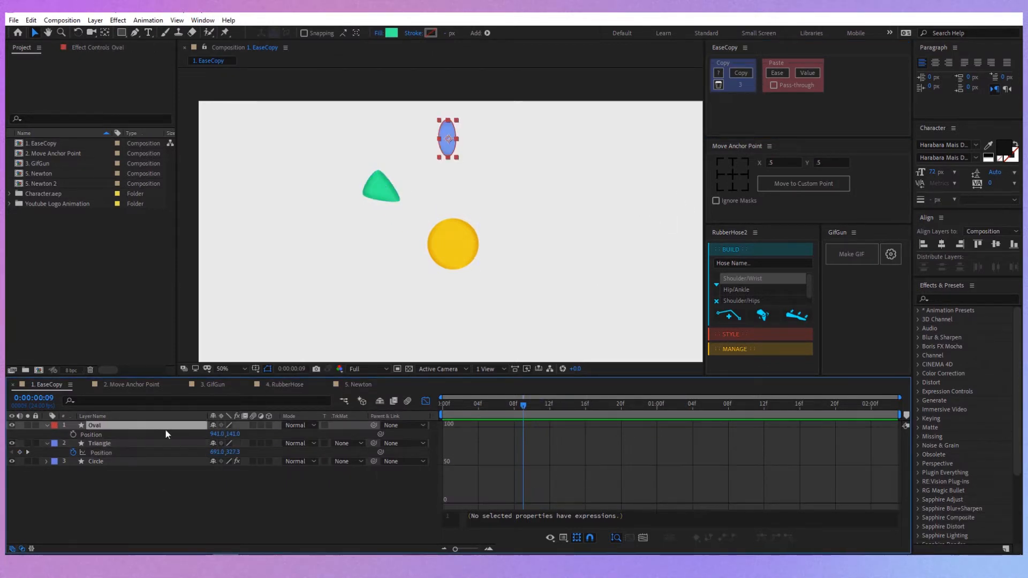
click(426, 401)
click(534, 408)
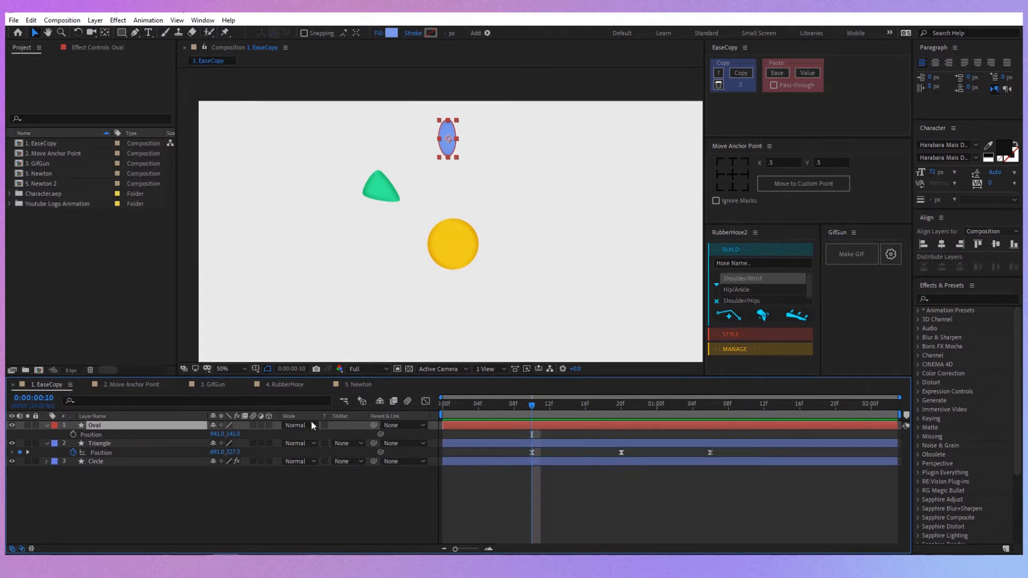
click(73, 434)
drag(574, 403, 622, 413)
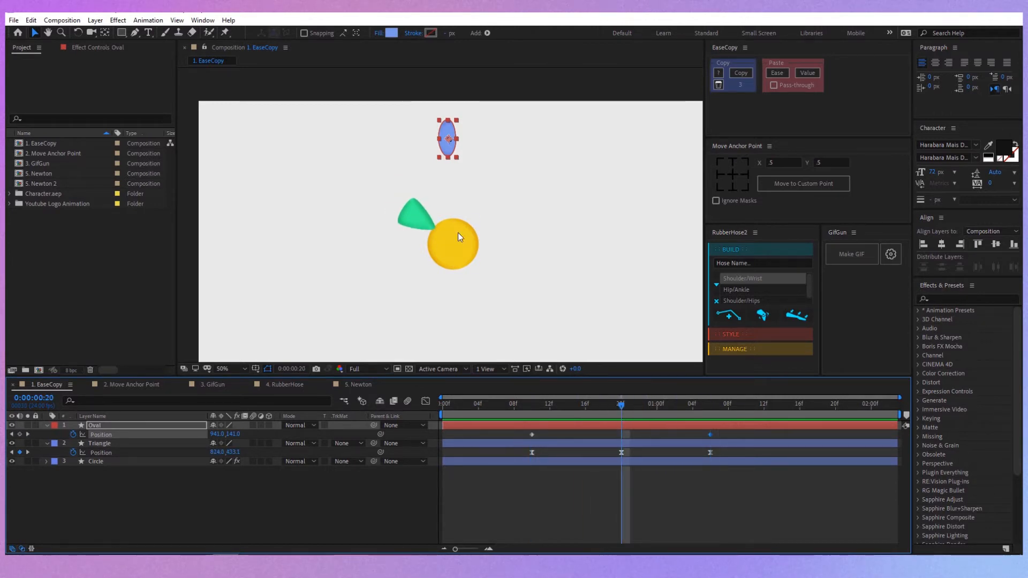
drag(448, 151, 476, 181)
scroll(452, 207, up, 2)
scroll(455, 192, down, 2)
key(v)
Paste the copied easing onto the Oval's Position keyframes with EaseCopy and compare its speed graph with the Triangle's.
click(133, 434)
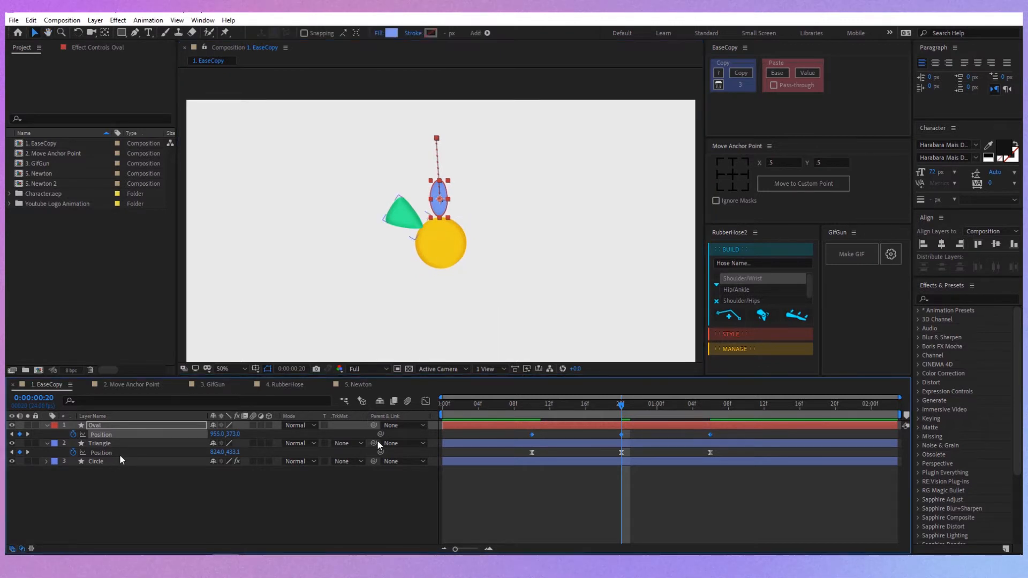
click(421, 405)
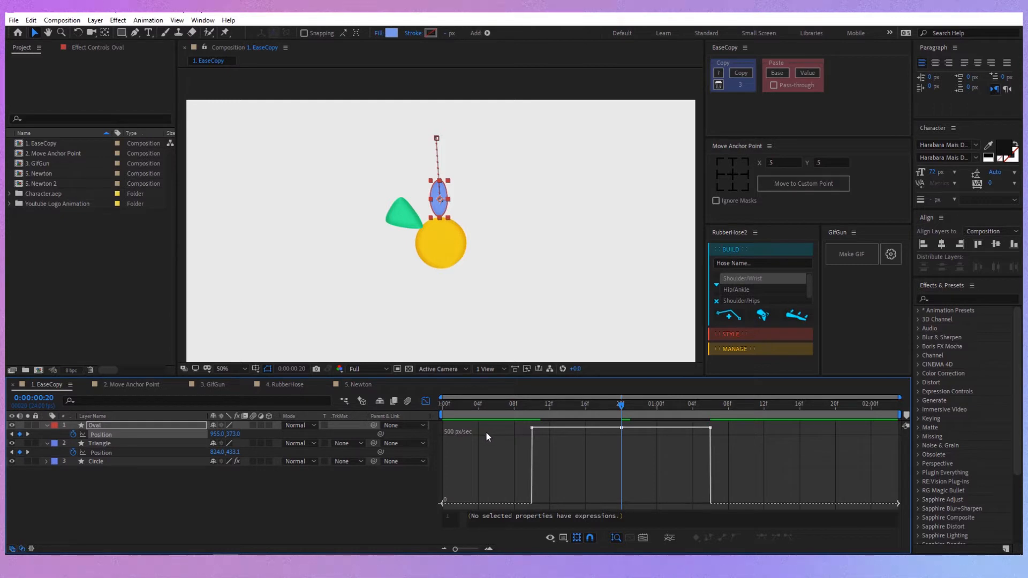
click(158, 452)
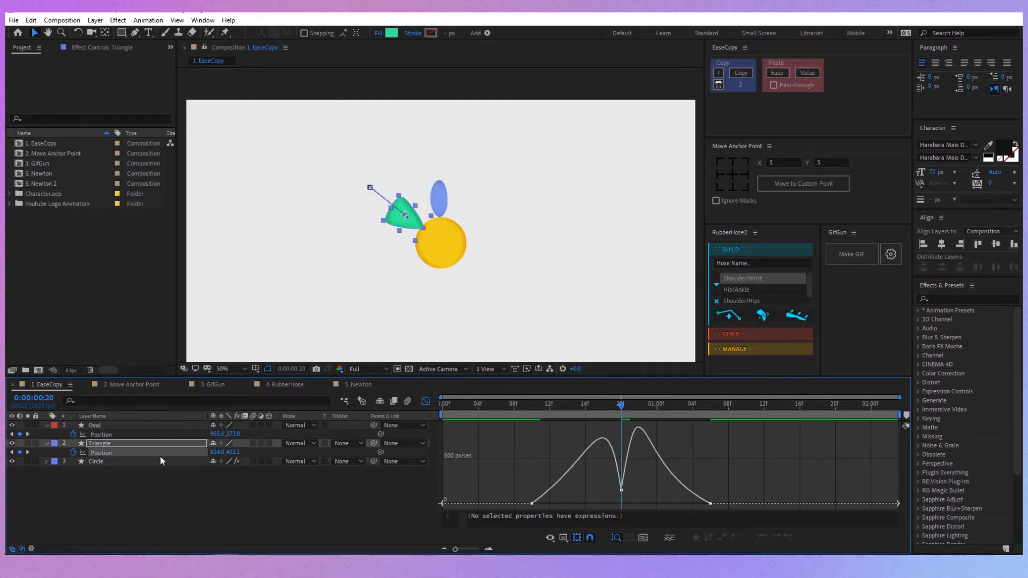
click(137, 434)
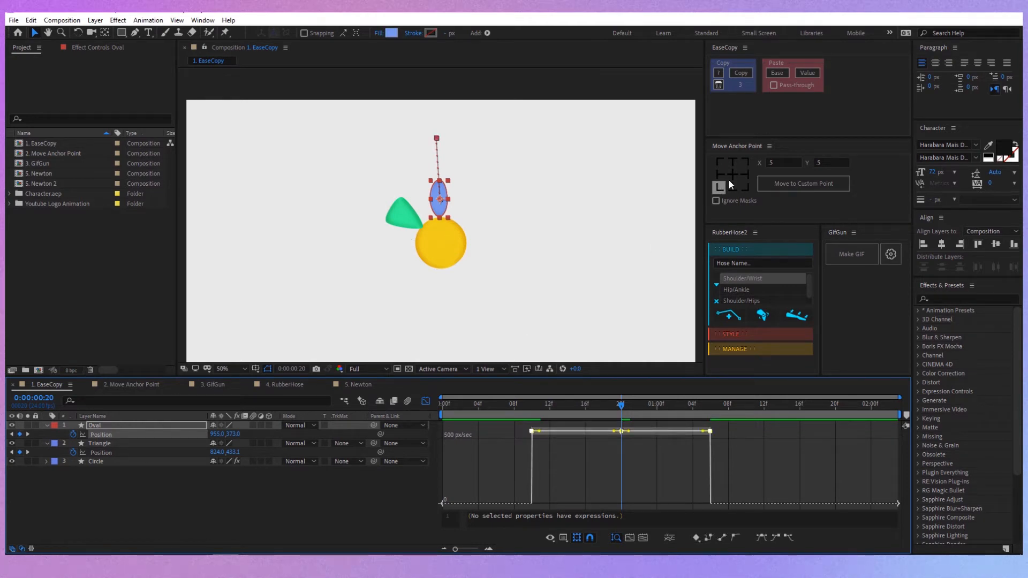
click(777, 74)
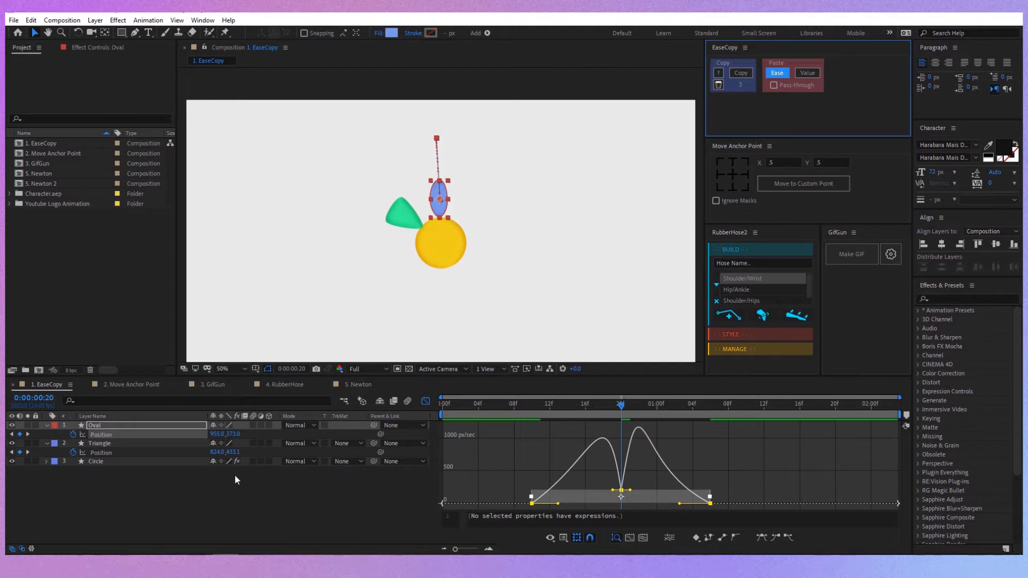
click(186, 452)
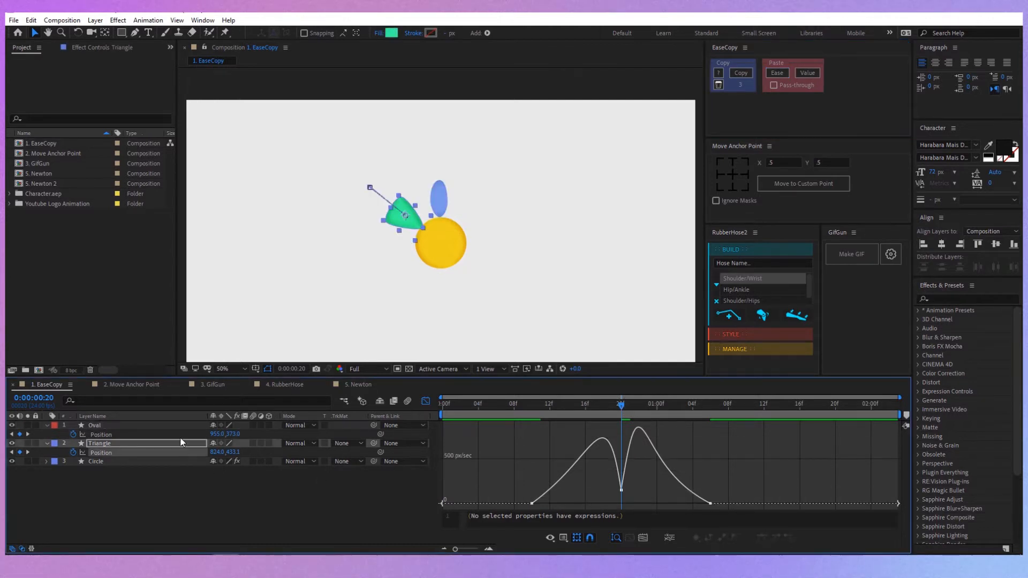
key(ctrl+z)
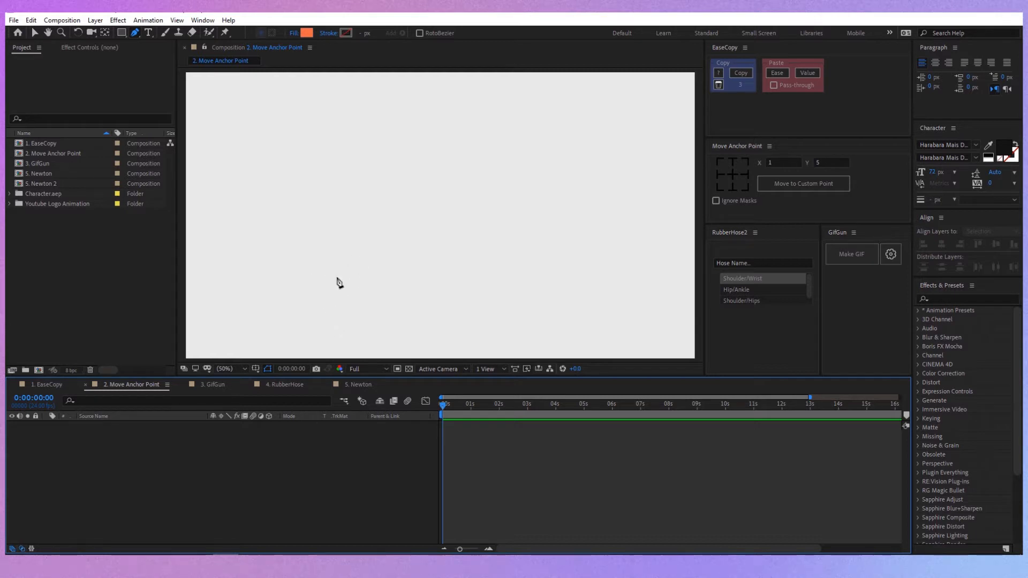
Draw a large closed, curved orange shape with the Pen tool in the 2. Move Anchor Point composition and select its layer.
click(251, 165)
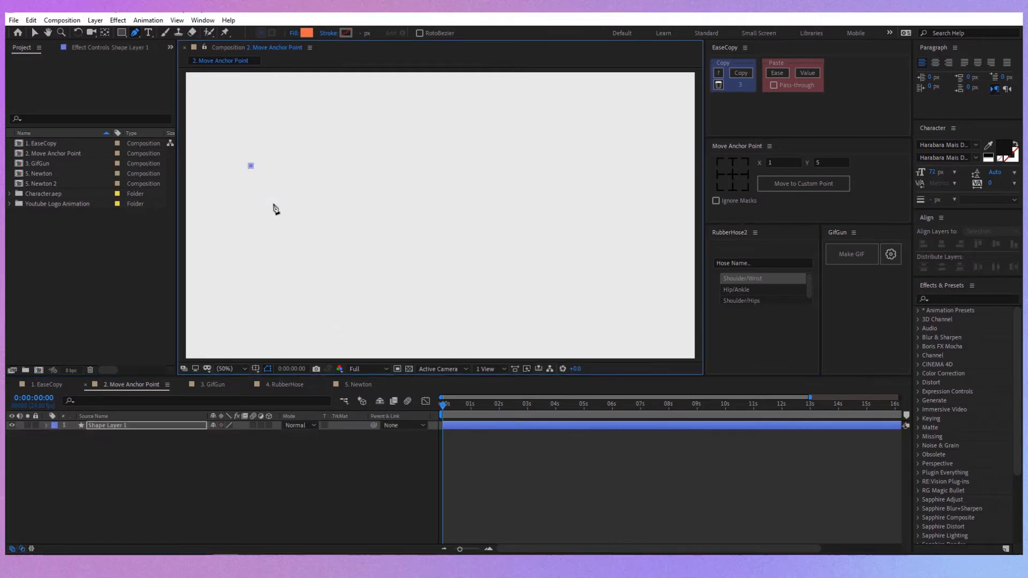
drag(293, 217, 316, 248)
drag(411, 269, 473, 284)
drag(549, 241, 586, 213)
drag(530, 152, 568, 187)
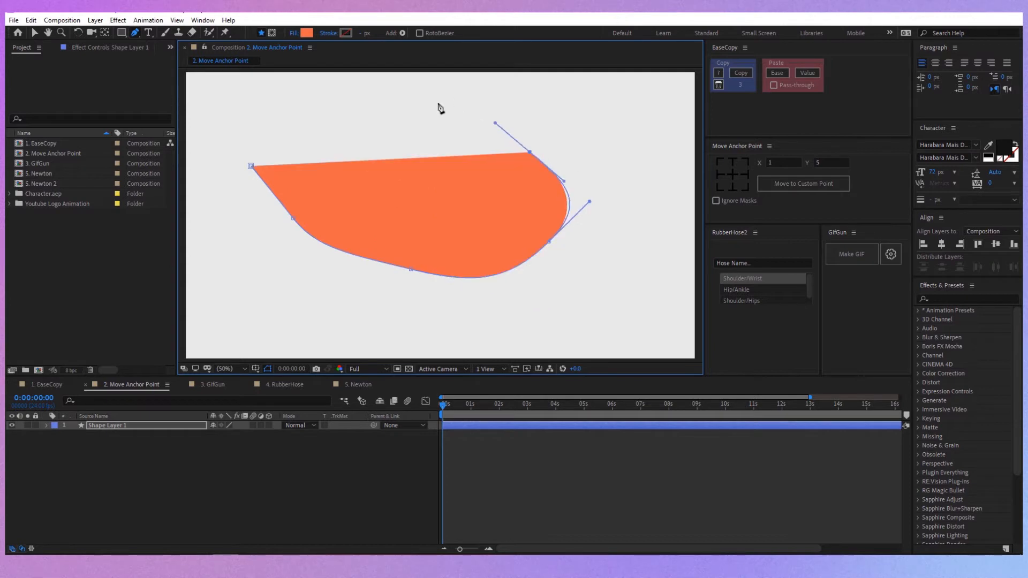
click(405, 125)
click(325, 123)
drag(232, 124, 287, 103)
drag(251, 166, 237, 127)
click(181, 427)
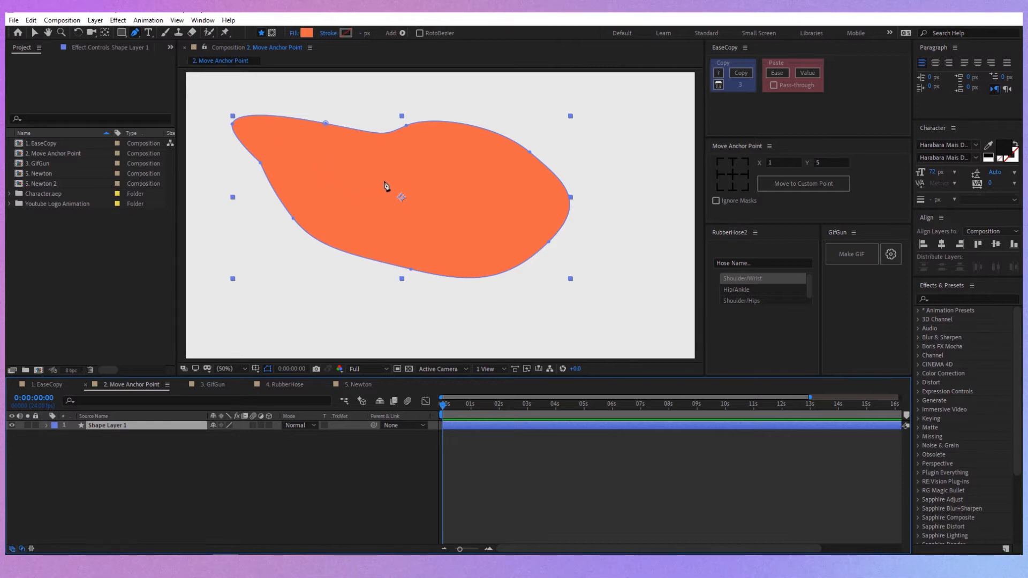
Examine the Center Anchor Point in New Shape Layers option in the general preferences without saving any change.
click(32, 21)
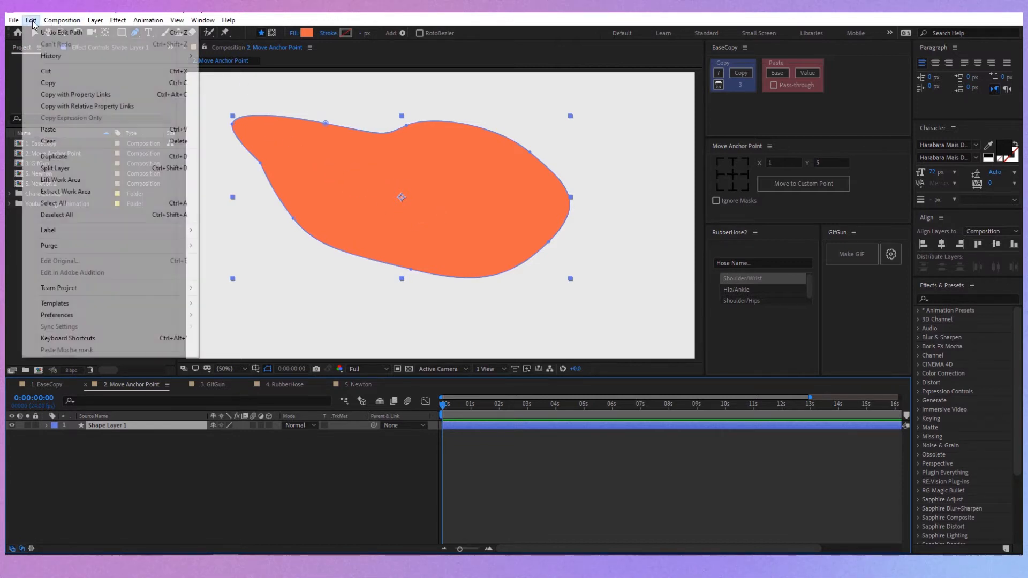
mouse_move(171, 319)
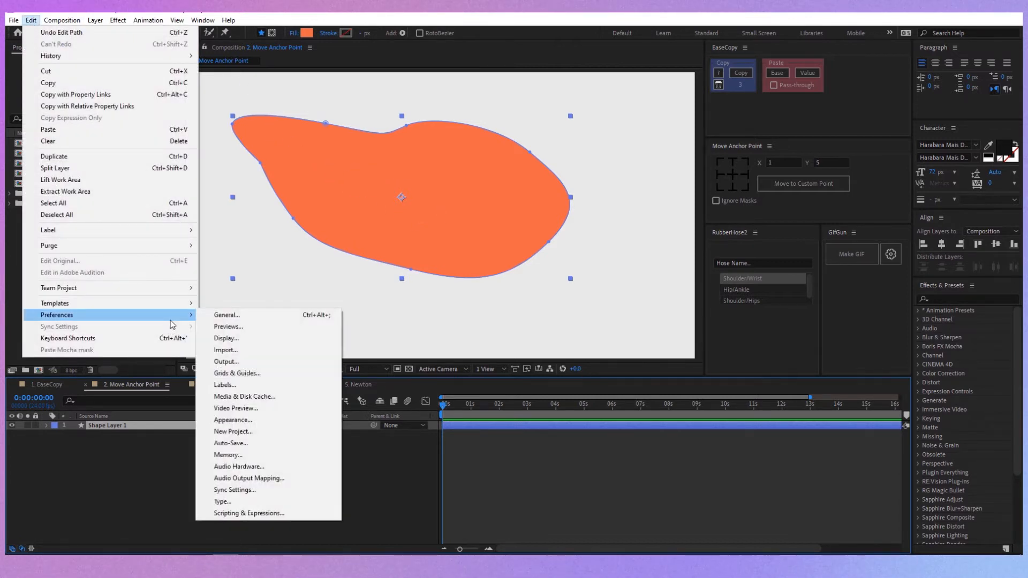
click(211, 319)
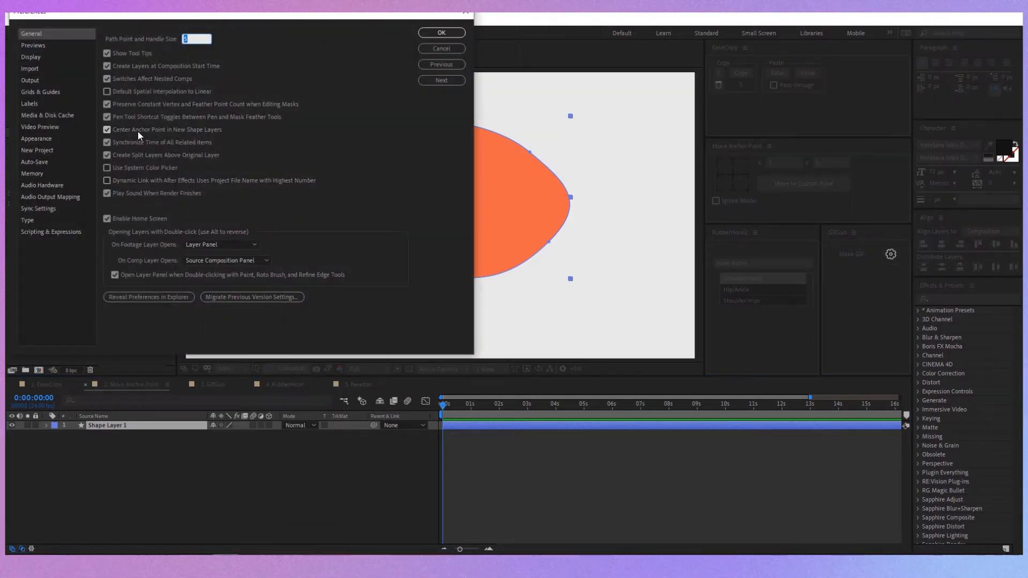
click(182, 129)
click(441, 48)
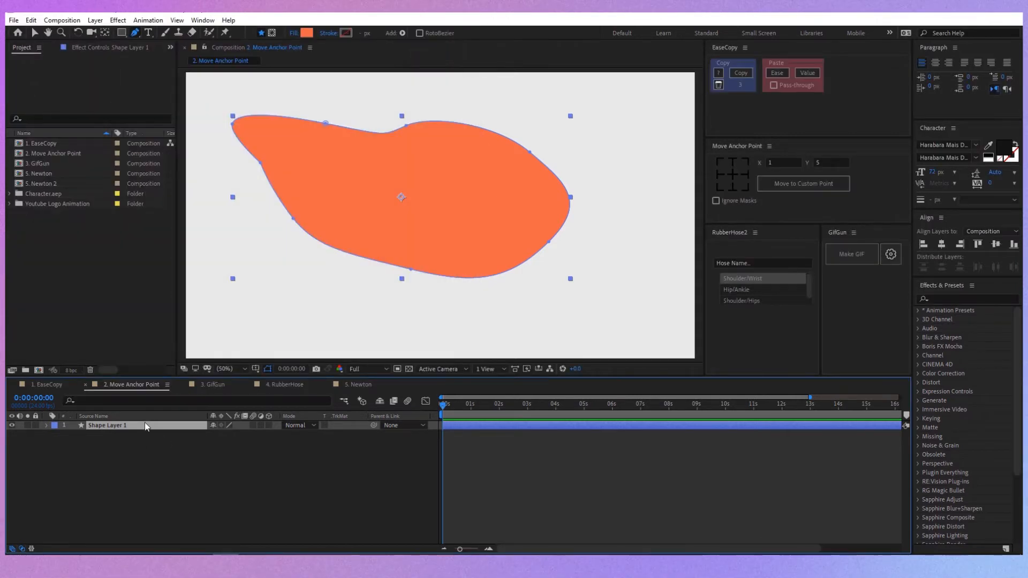
Expand Shape Layer 1 to Path 1 and move its points to reshape the orange blob into a narrower, irregular form.
click(47, 426)
click(56, 434)
click(65, 444)
click(73, 453)
click(110, 454)
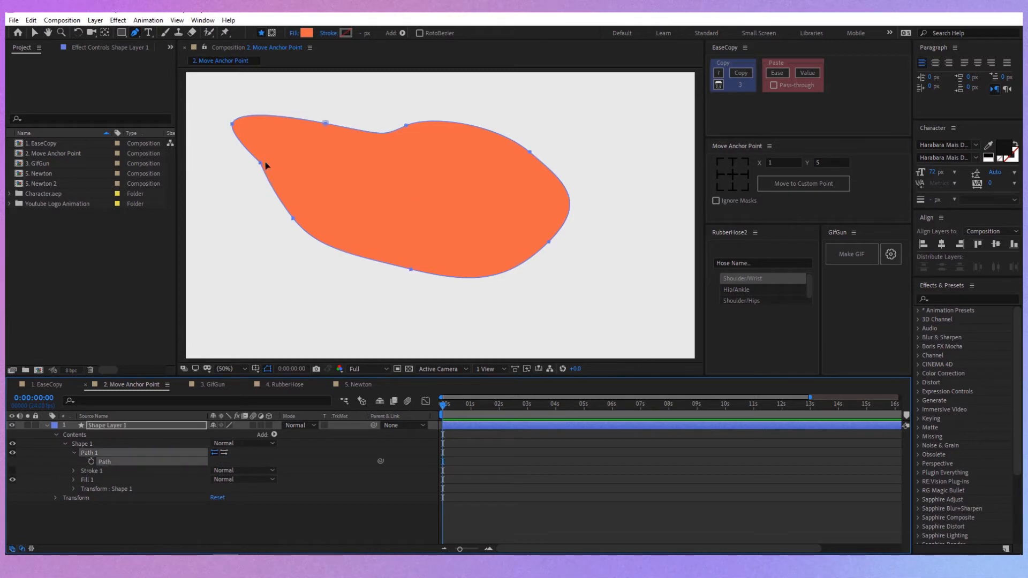
key(ctrl+z)
key(ctrl+z)
key(ctrl+z)
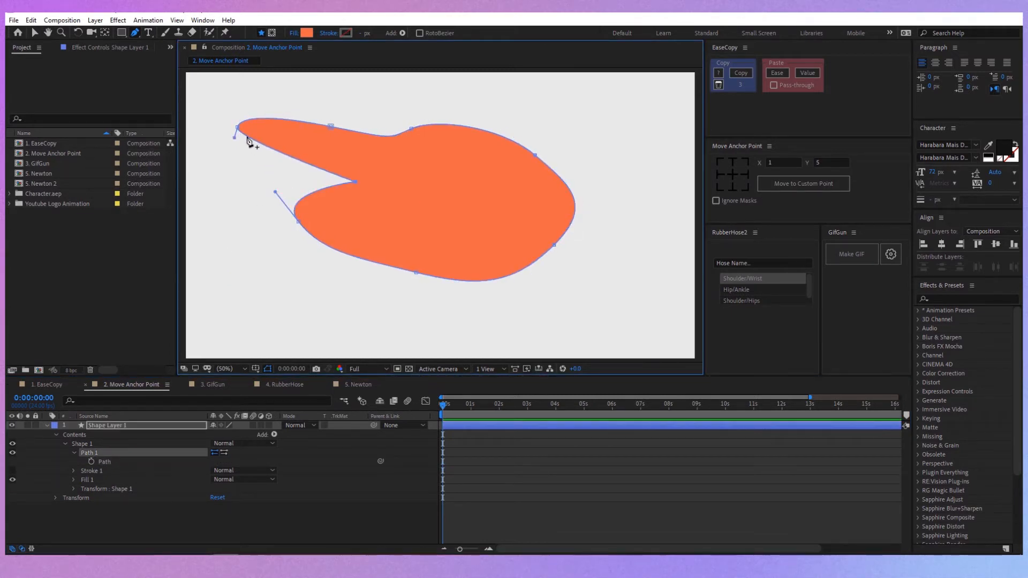
key(ctrl+z)
key(ctrl+z)
key(ctrl+z)
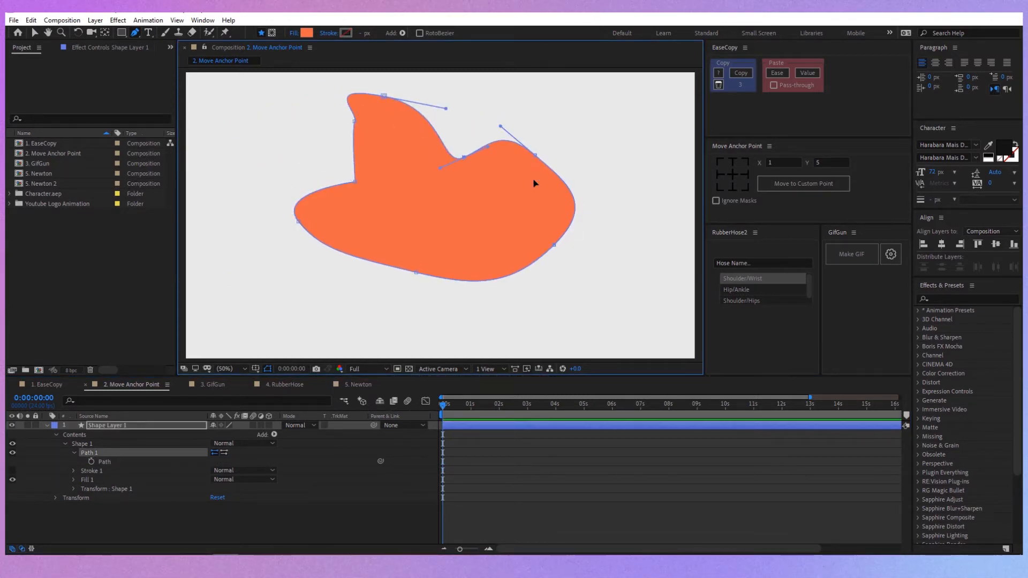
key(ctrl+z)
key(ctrl+z)
key(ctrl+z)
key(ctrl+z)
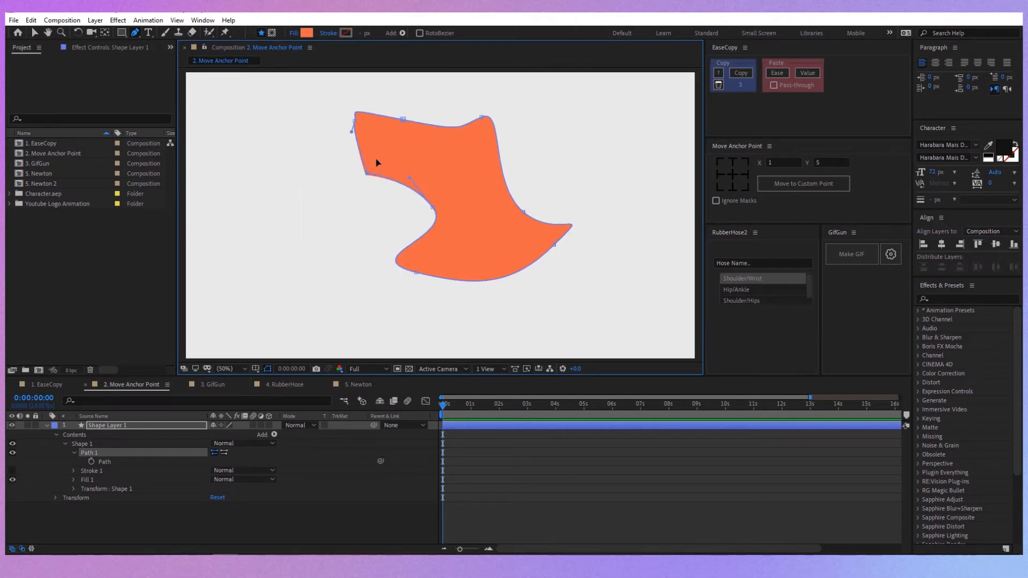
key(ctrl+z)
key(ctrl+z)
key(ctrl+z)
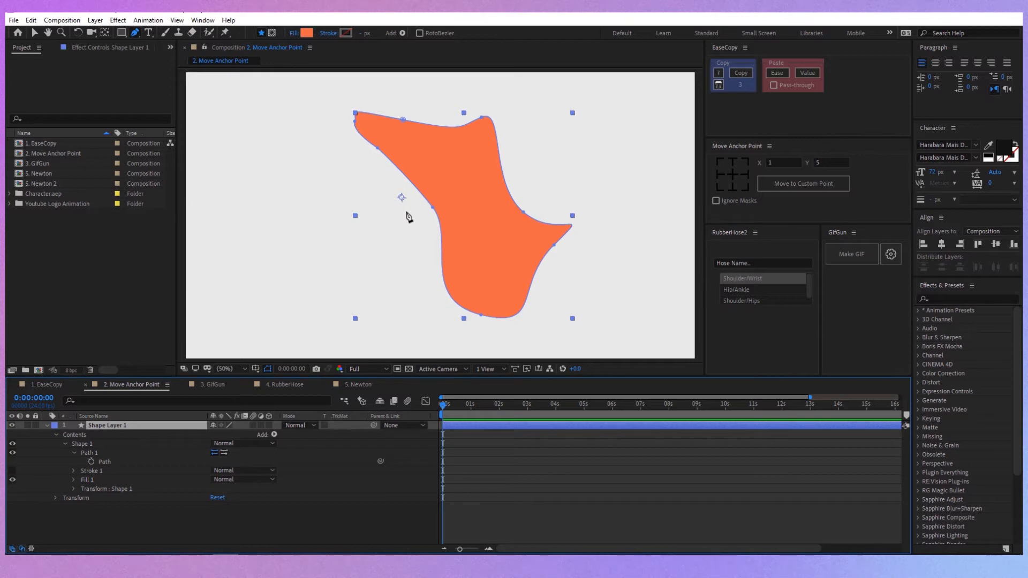
Move Shape Layer 1's anchor point to the centre of the reshaped blob and on to its top-left corner.
click(731, 174)
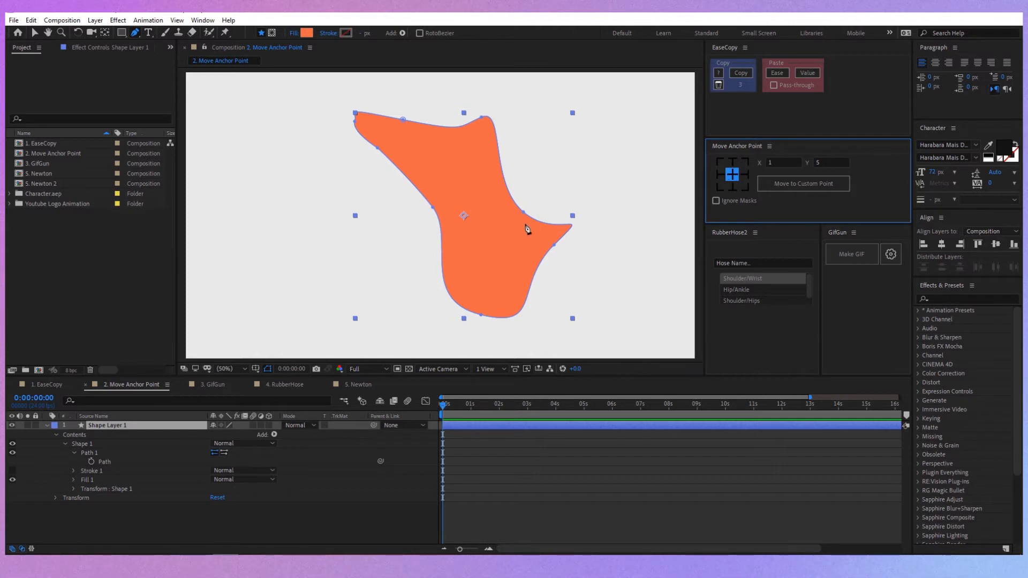
click(719, 161)
key(F2)
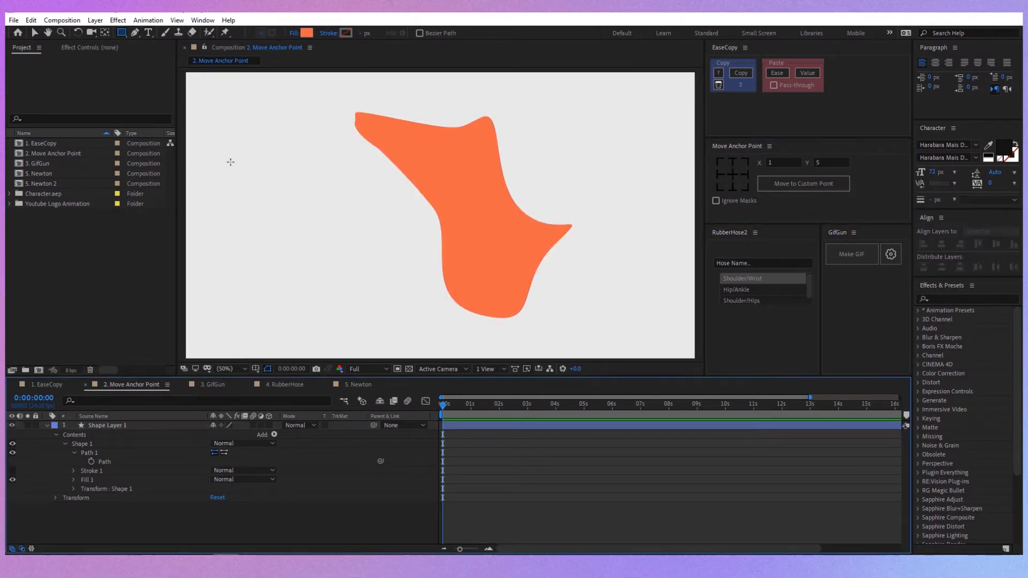
Draw a long, thin horizontal rectangle above the blob on a new shape layer and rotate it clockwise about its centre.
key(q)
drag(214, 99, 494, 116)
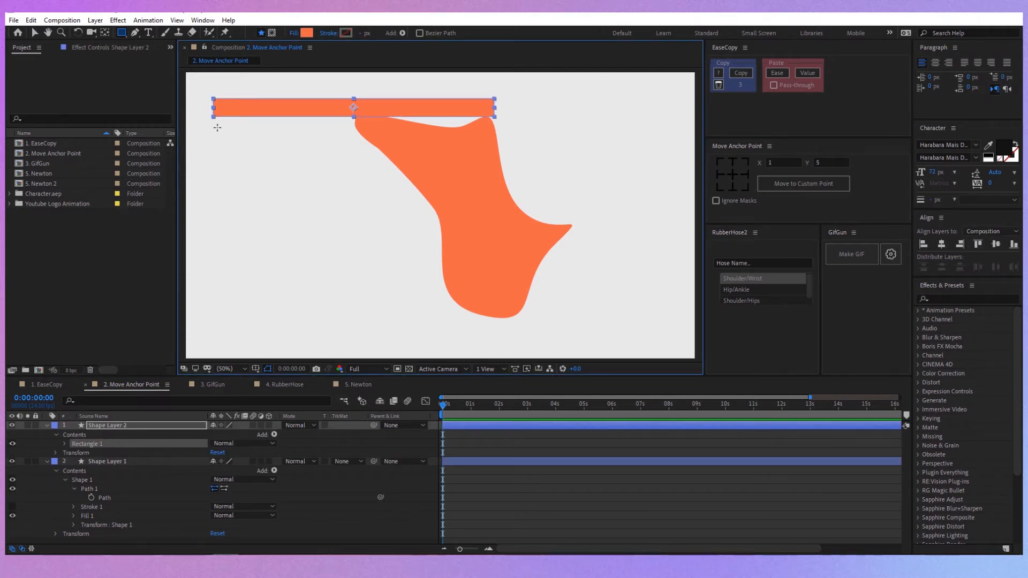
key(shift+KP_Add)
key(shift+KP_Add)
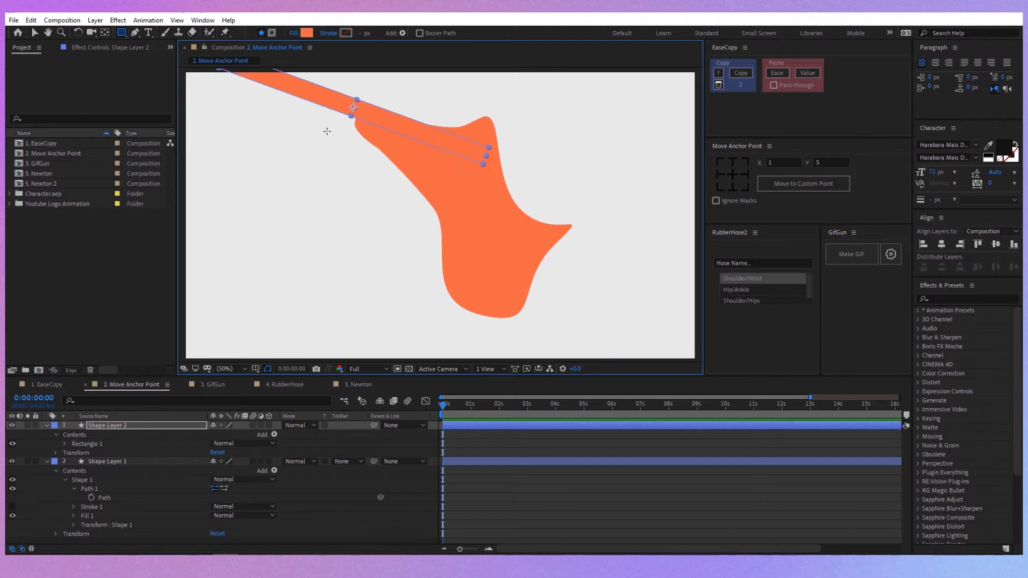
Rotate the thin rectangle back to horizontal and move its anchor point to its bottom-left corner.
key(shift+KP_Subtract)
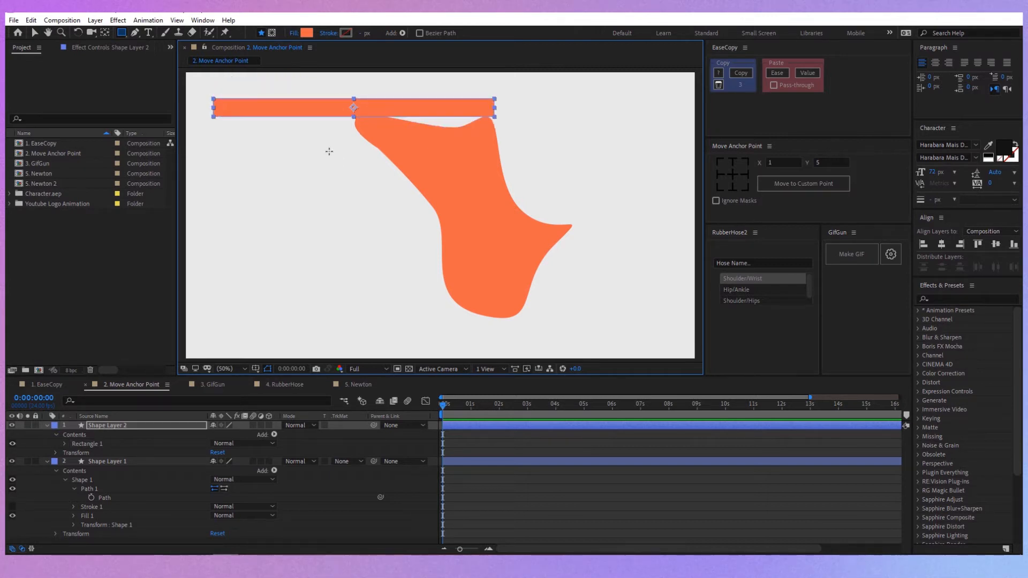
click(719, 188)
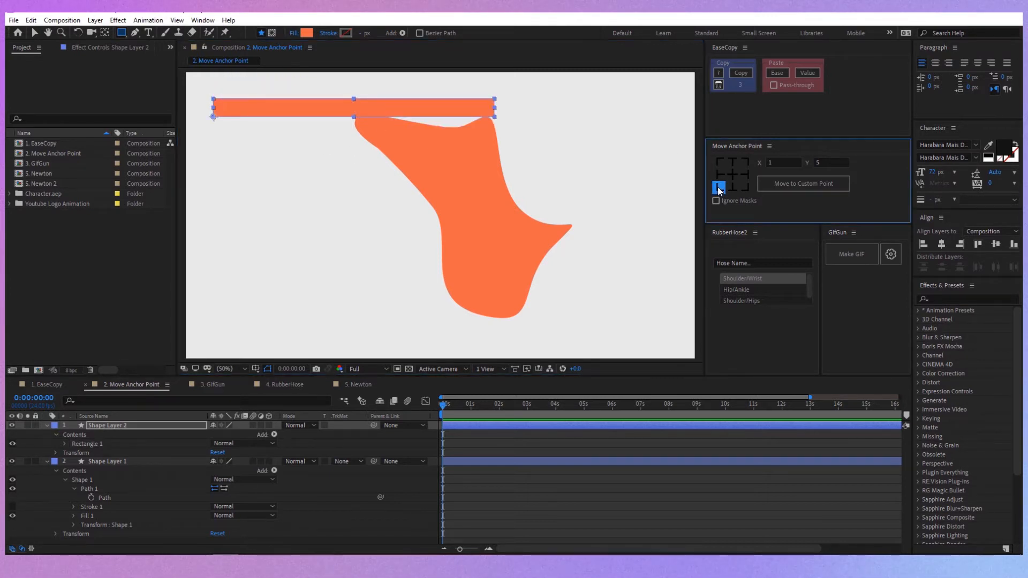
click(352, 181)
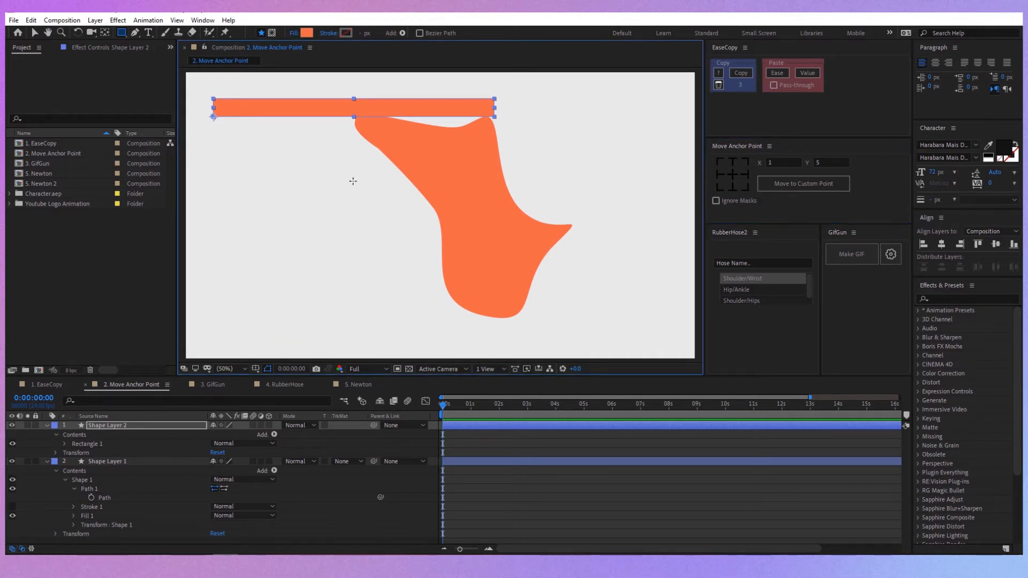
key(space)
click(750, 167)
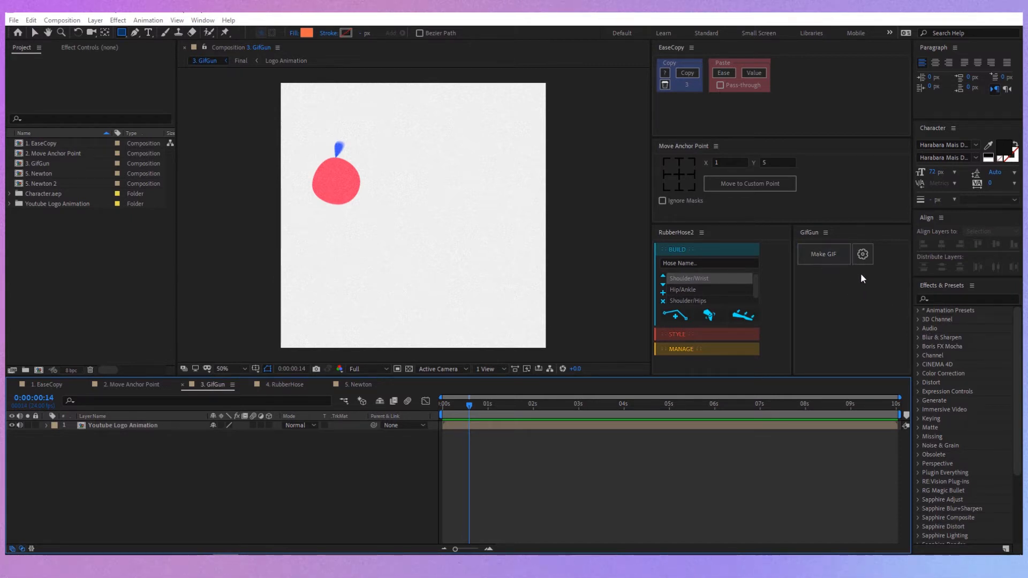
Examine GifGun's output settings, including the Render Preset choices and the Keep Alpha option, leaving all of them as they are.
click(862, 256)
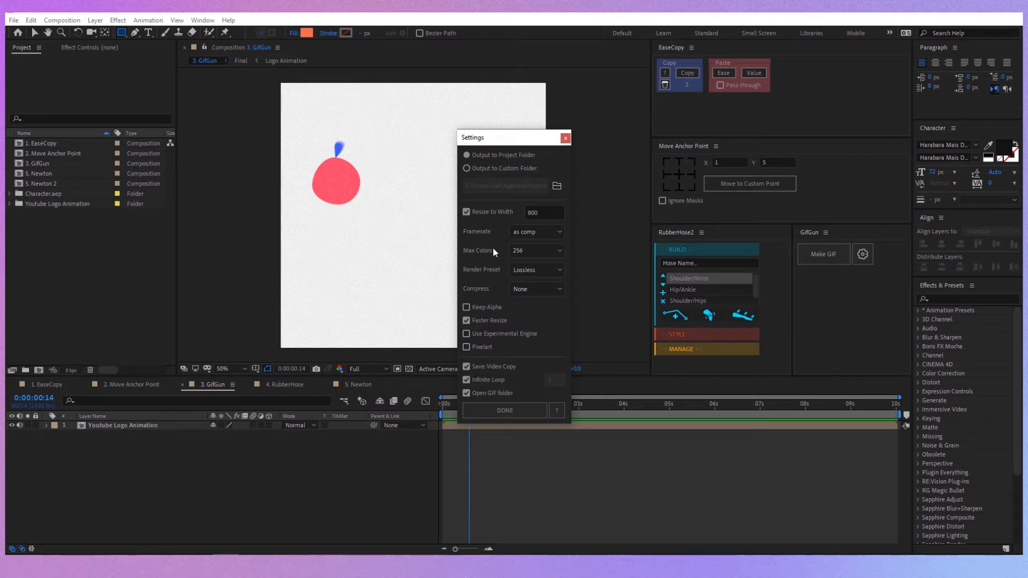
click(538, 268)
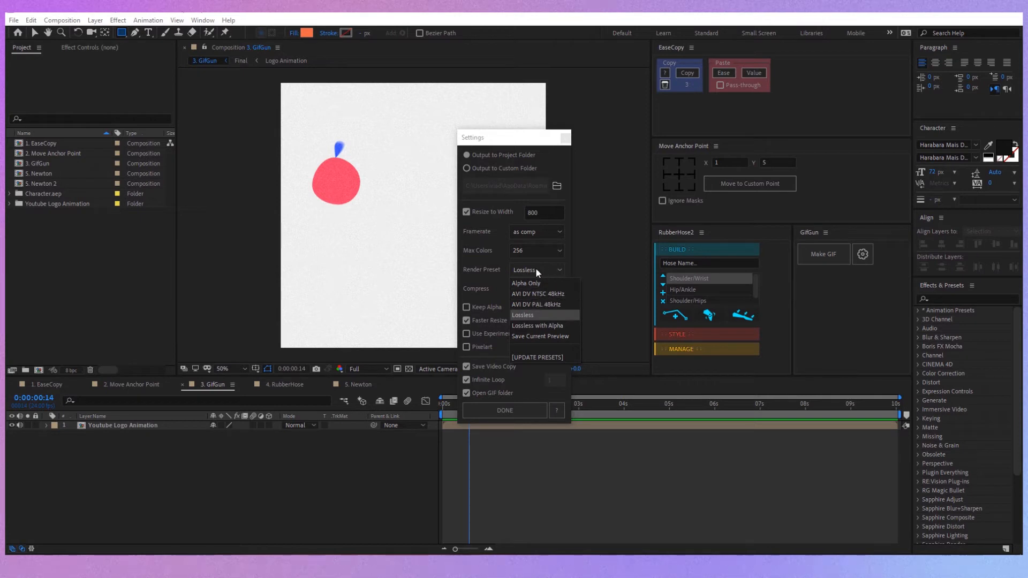
click(505, 290)
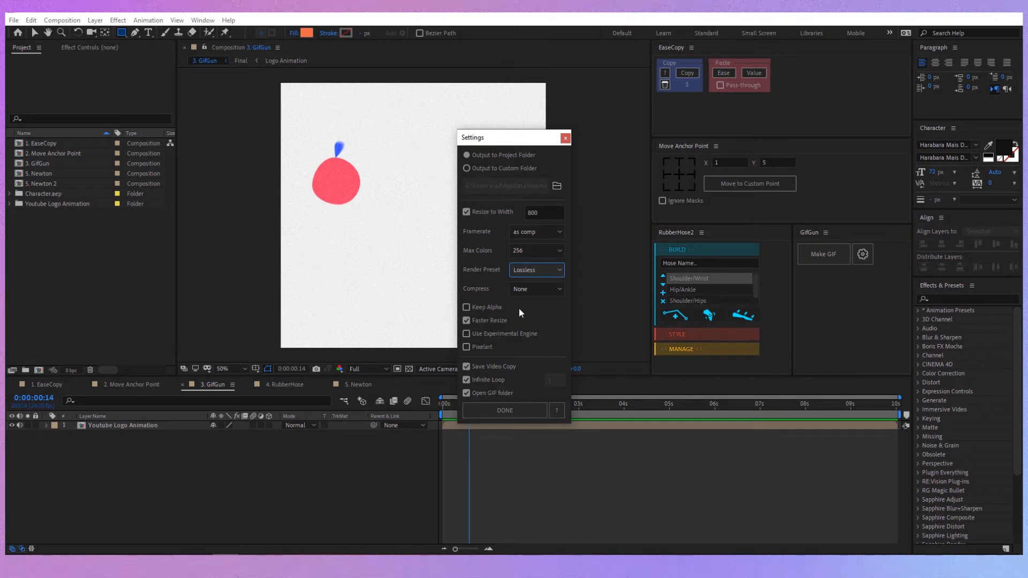
click(493, 307)
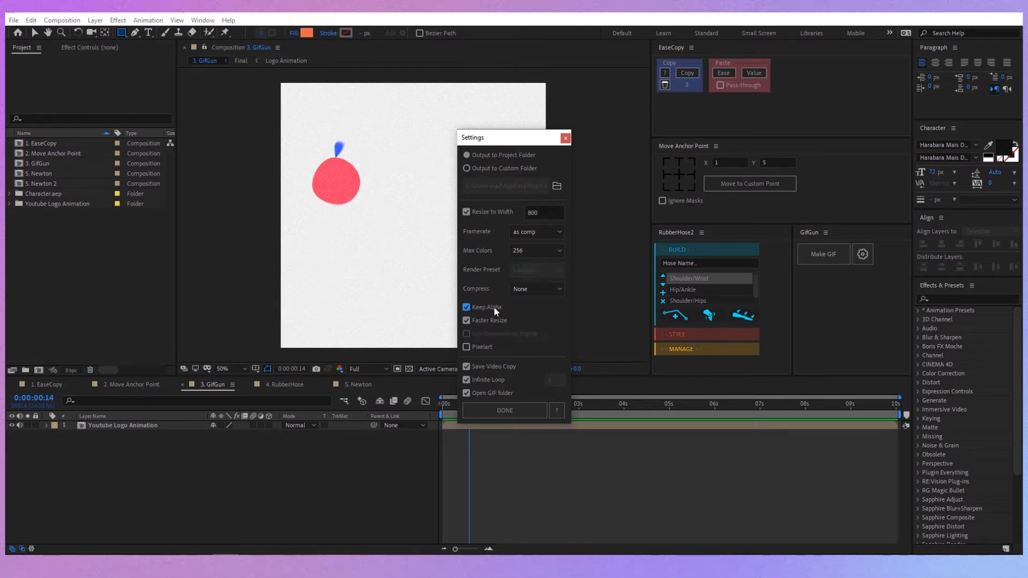
click(482, 308)
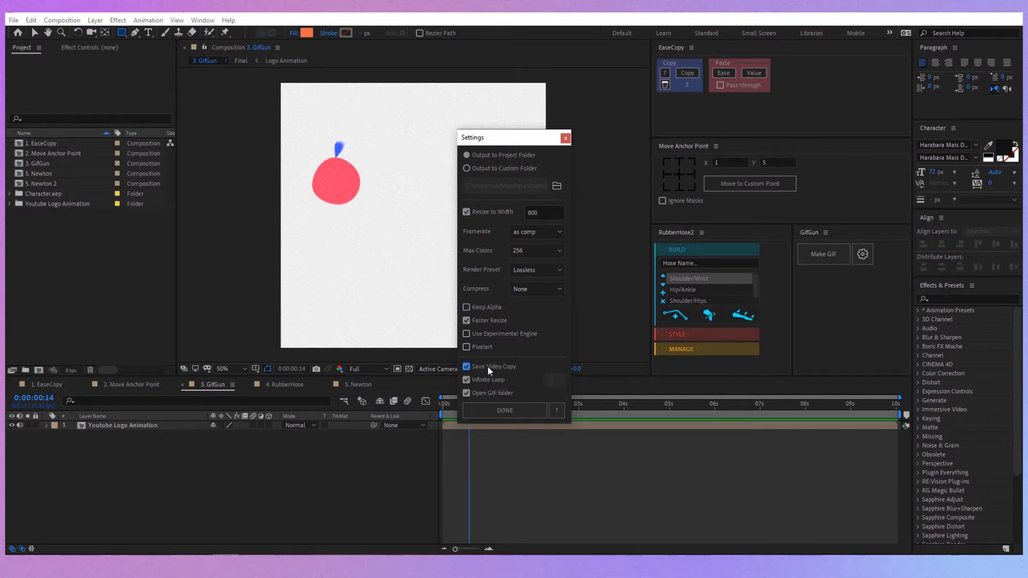
click(516, 414)
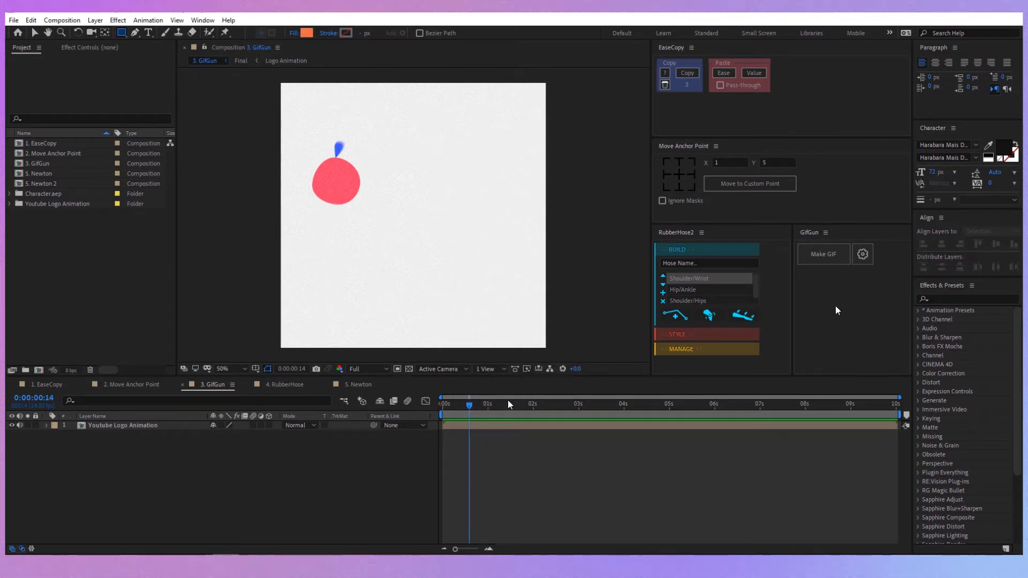
Render the 3. GifGun composition as a GIF with GifGun and open the resulting 3_GifGun.gif from its output folder.
click(229, 389)
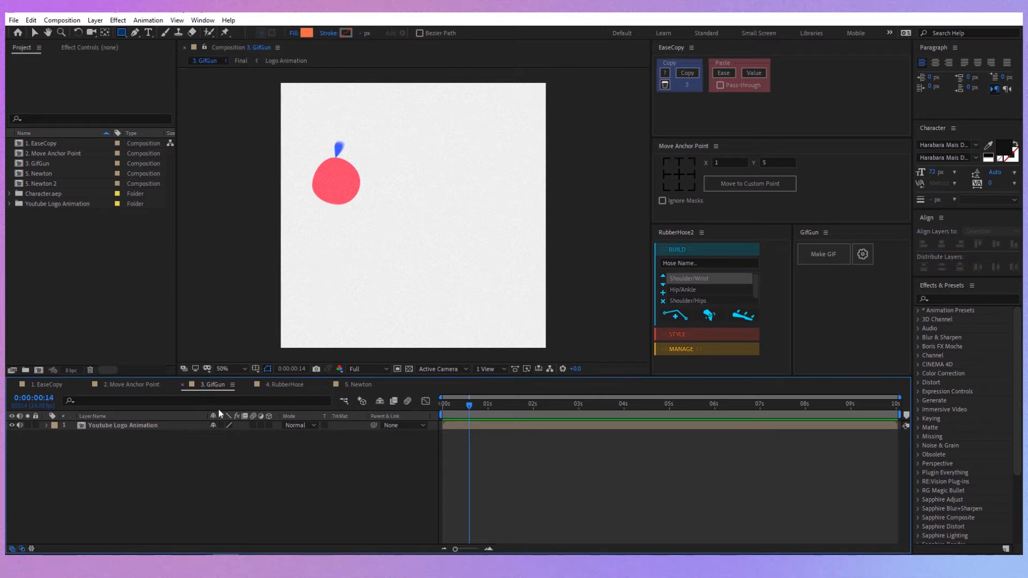
click(827, 258)
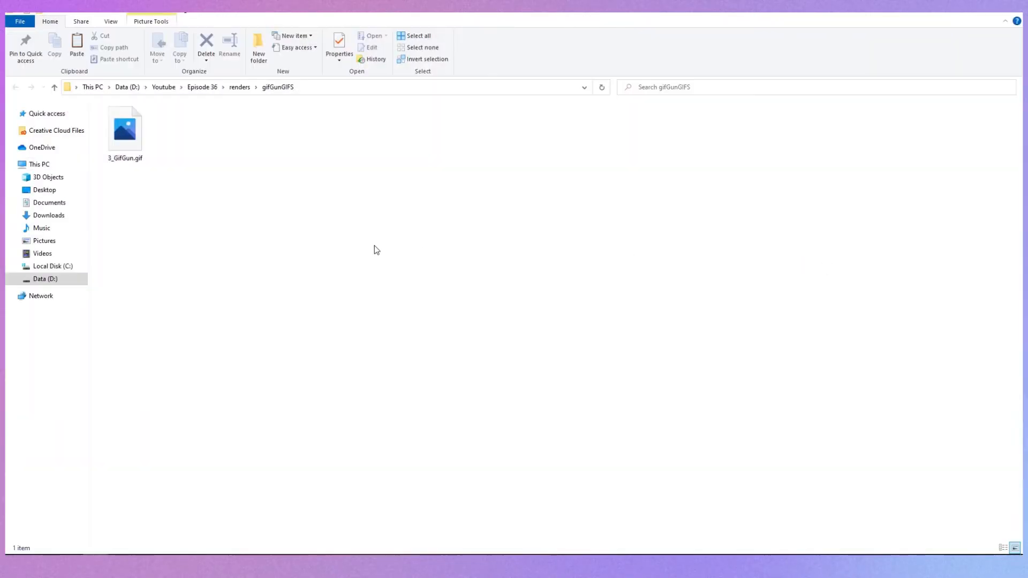
double_click(139, 139)
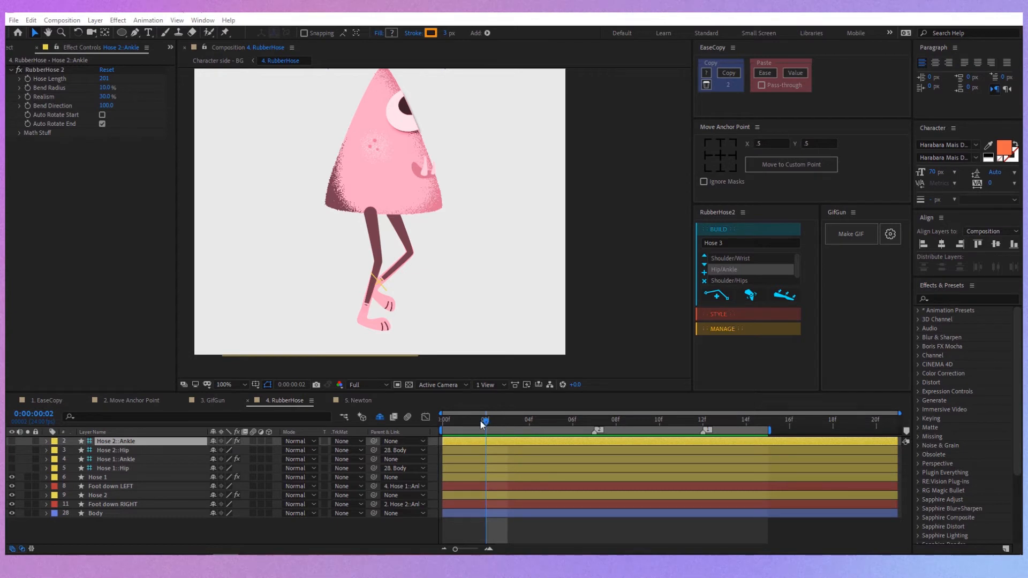
Preview the 4. RubberHose walk animation from the first frame.
drag(486, 420, 442, 431)
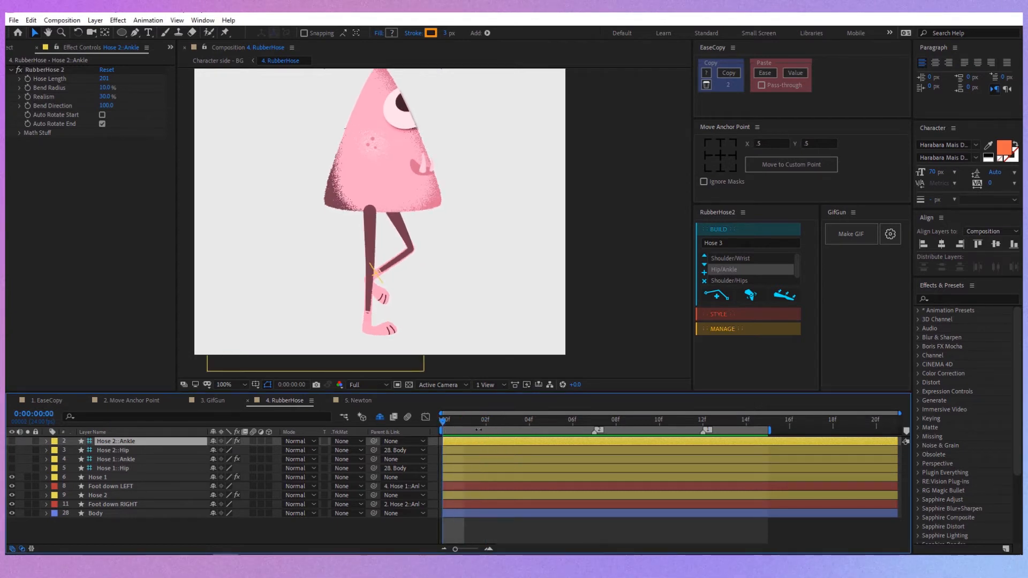
key(space)
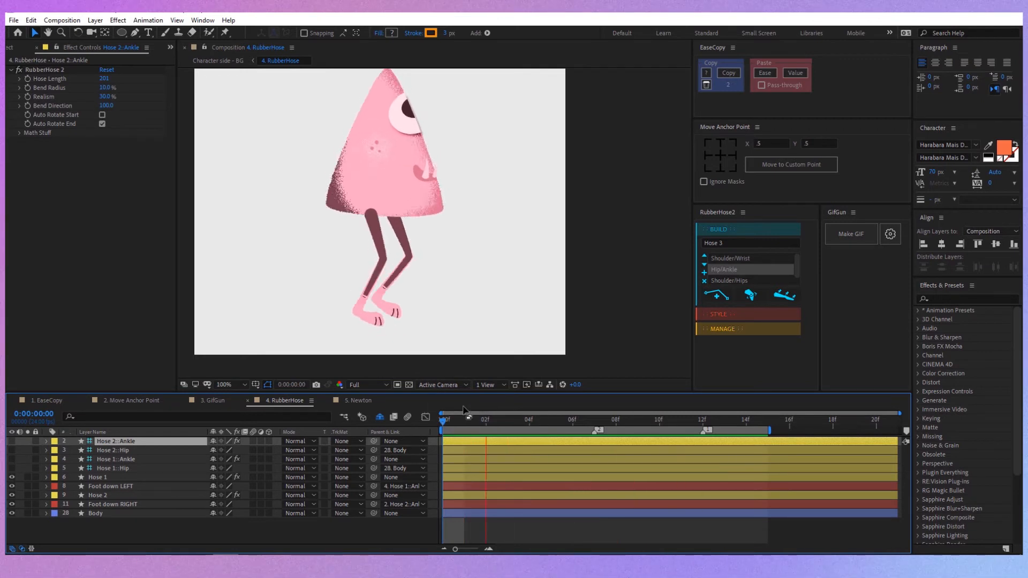
key(space)
key(Page_Down)
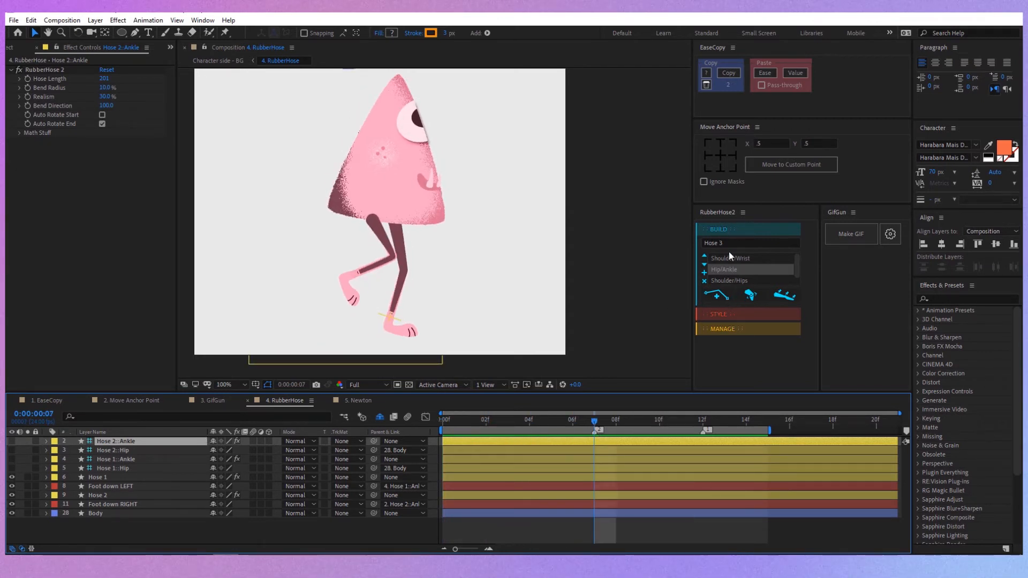
Make the Hose 2 ankle and hip controllers visible on the character's leg.
click(730, 230)
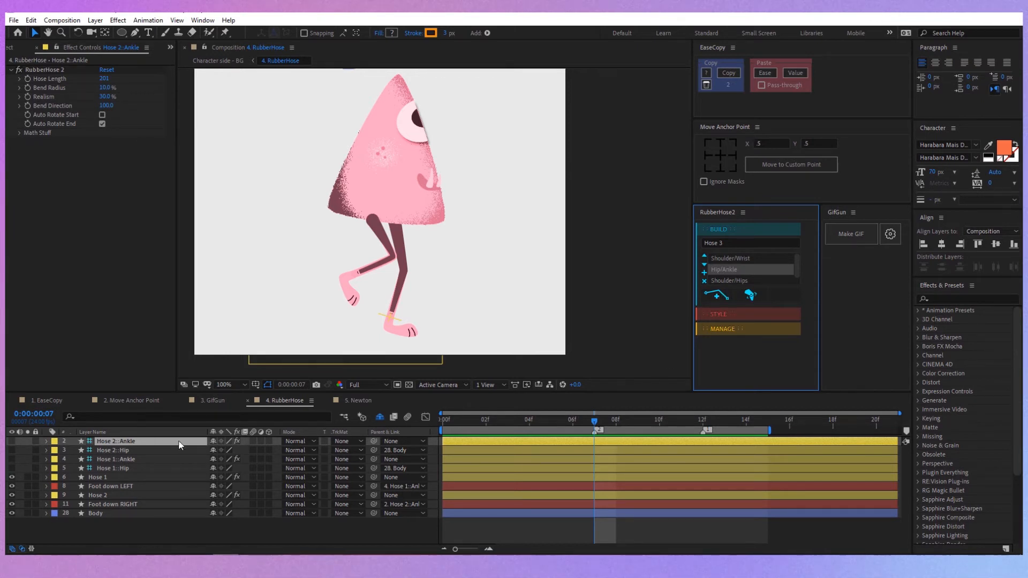
shift+click(145, 450)
scroll(304, 316, up, 2)
drag(303, 316, 389, 238)
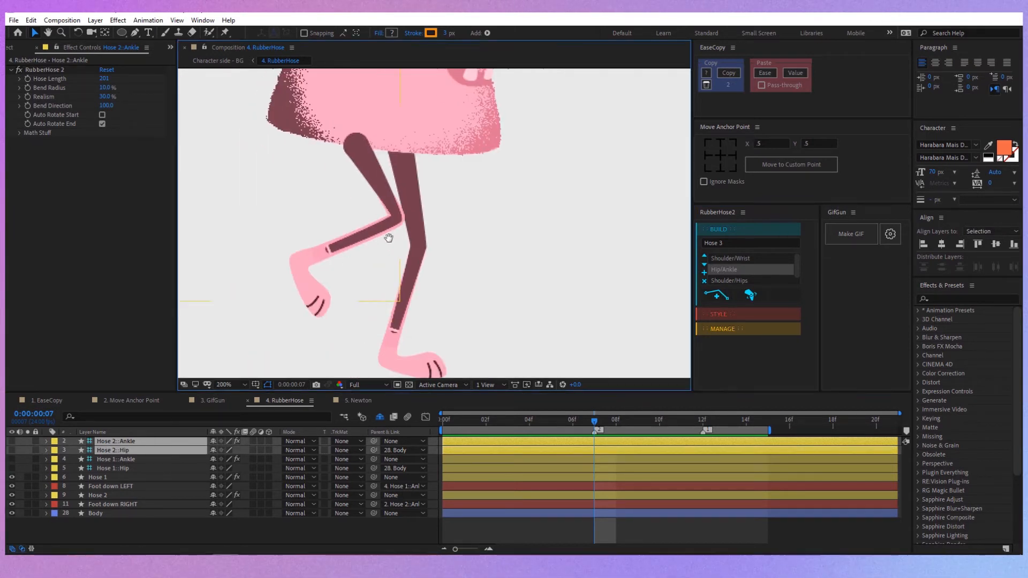
drag(11, 442, 11, 450)
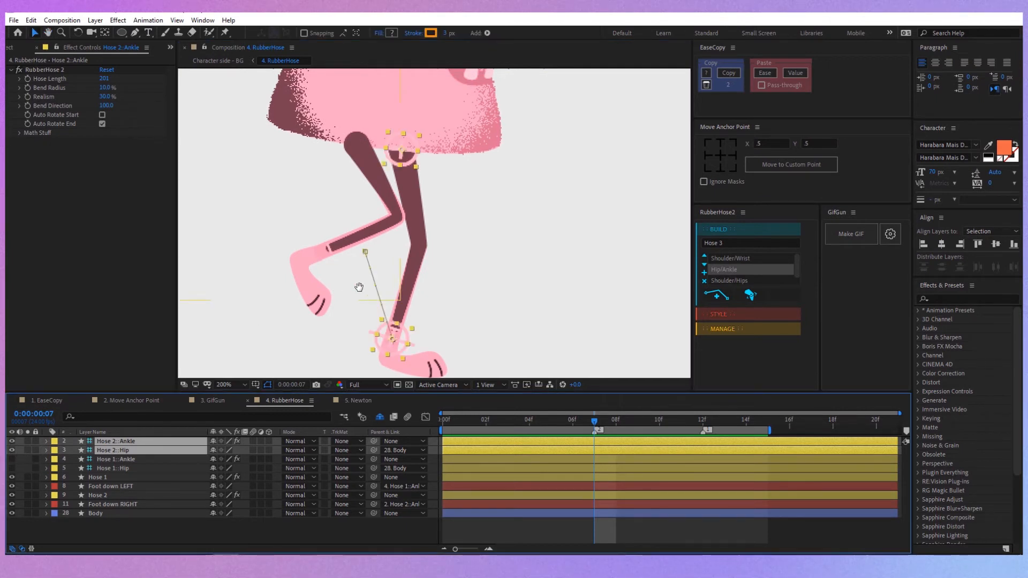
drag(358, 287, 355, 268)
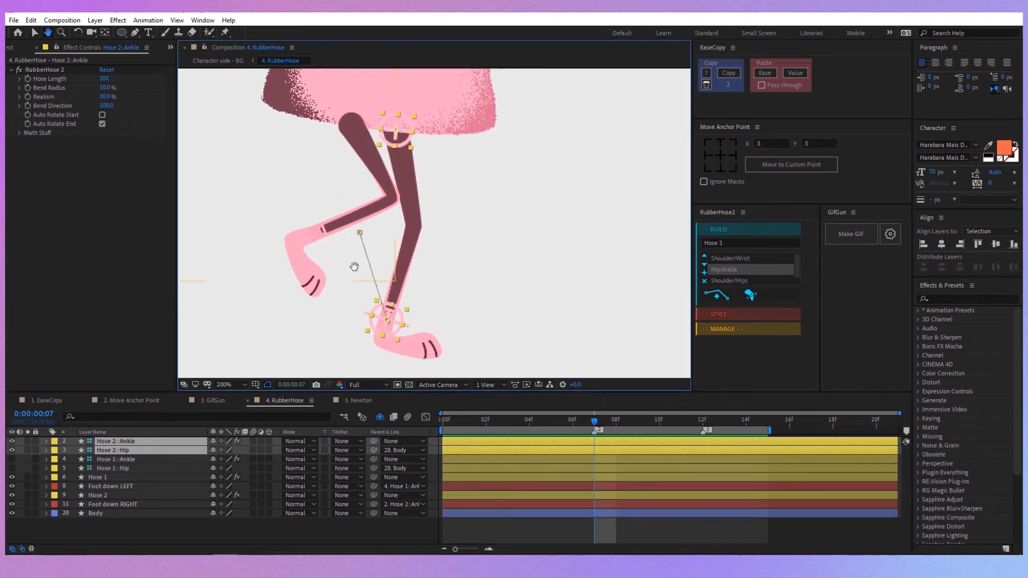
Inspect Hose 2's ankle and hip controllers in turn, then try bending the leg by moving the ankle controller and undo the move.
click(173, 440)
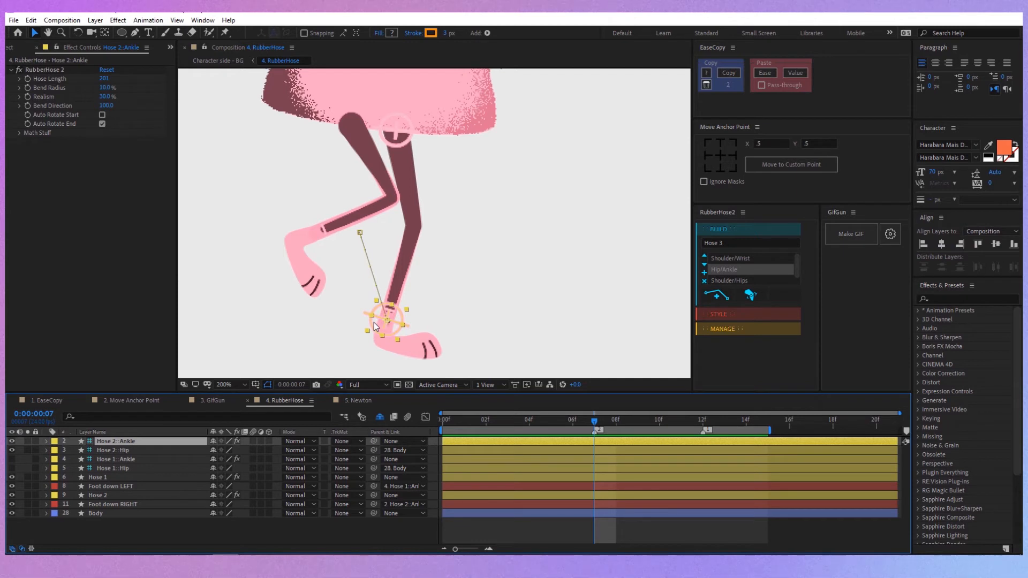
click(172, 449)
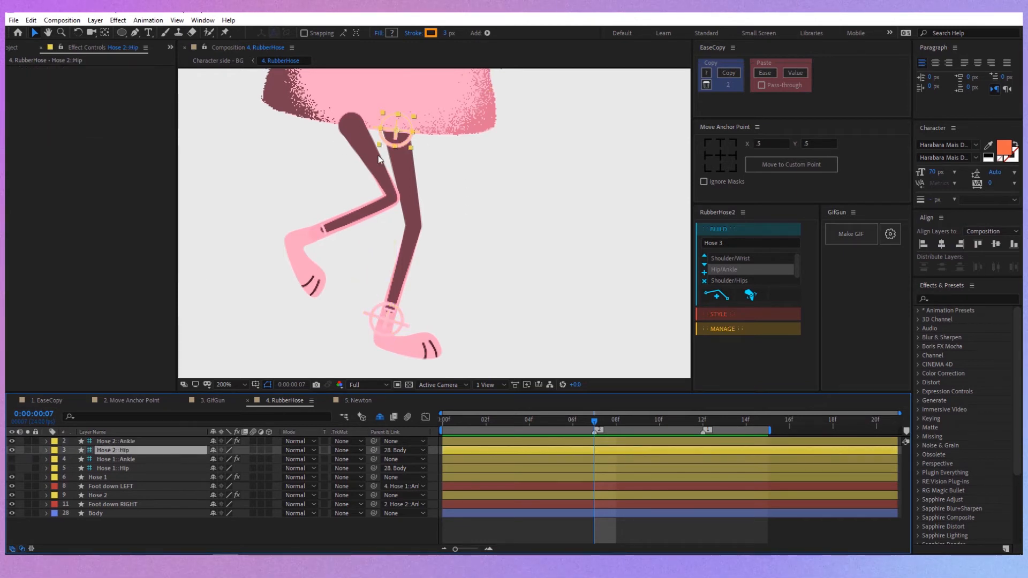
click(156, 442)
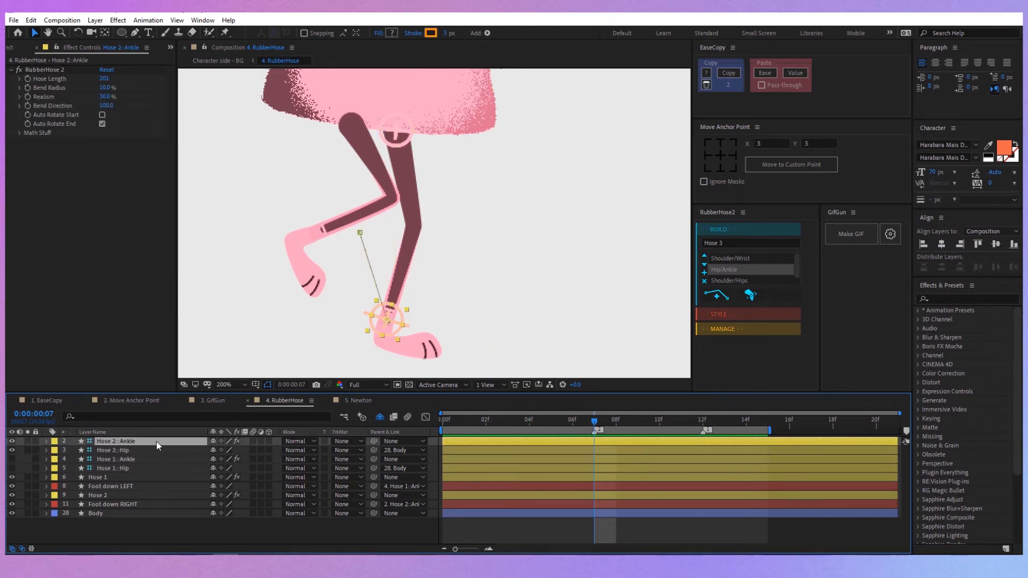
drag(394, 326, 412, 281)
click(184, 442)
key(ctrl+z)
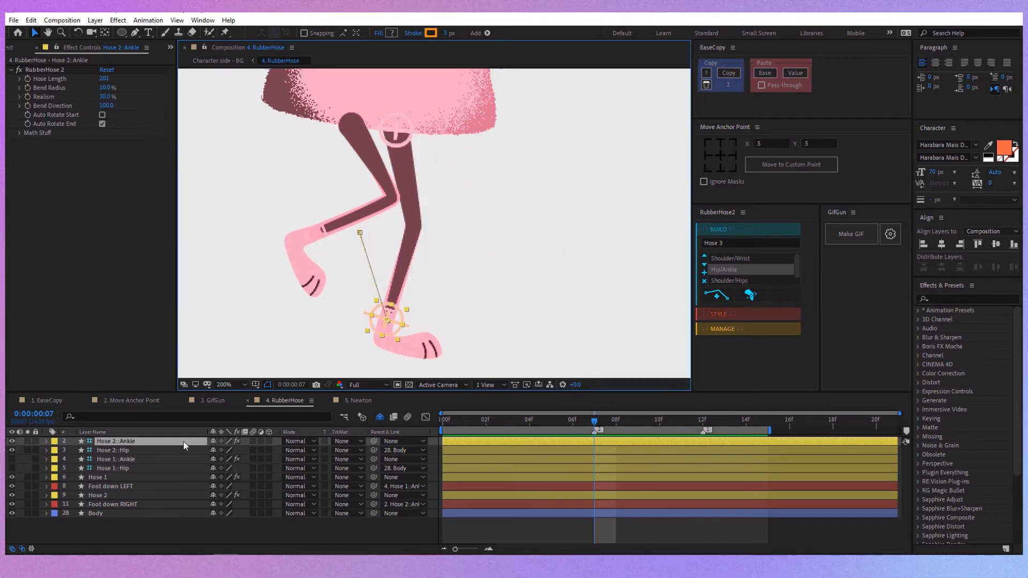
Reveal the Hose 2 ankle's Position keyframes, compare the leg poses at frames 7 and 14, and show the property's looping expression.
key(p)
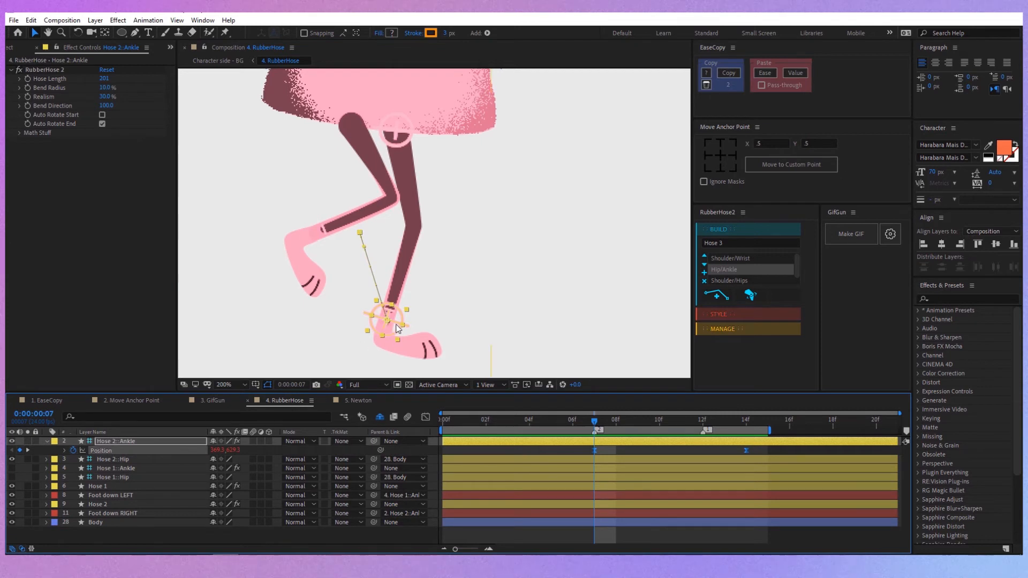
drag(605, 453, 585, 454)
drag(596, 423, 746, 423)
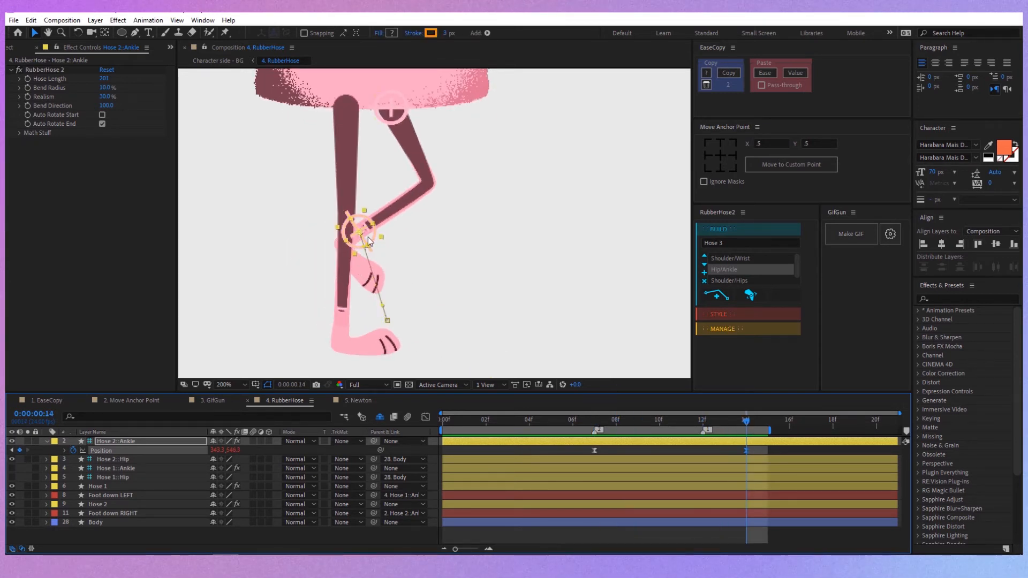
click(600, 426)
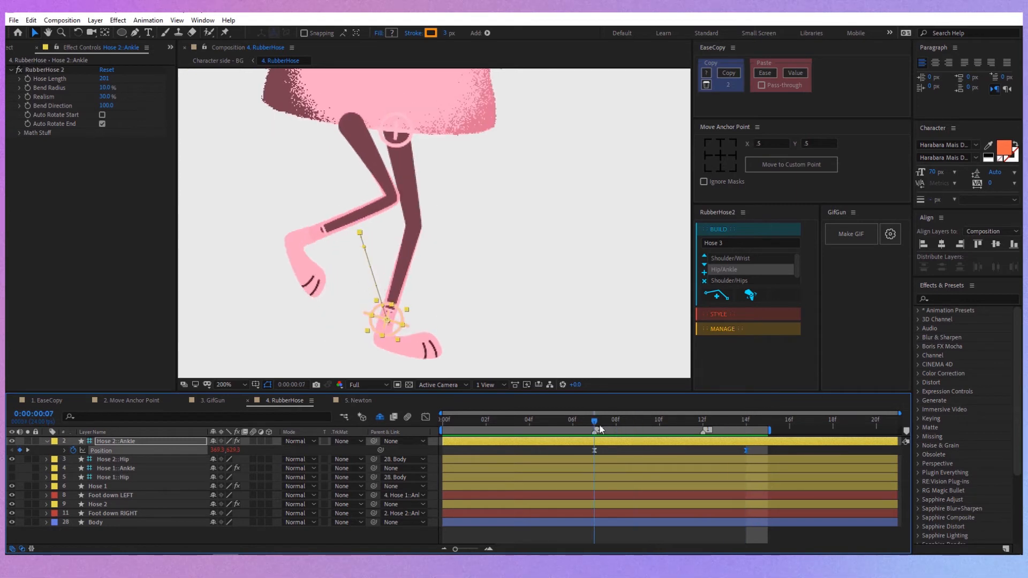
click(64, 450)
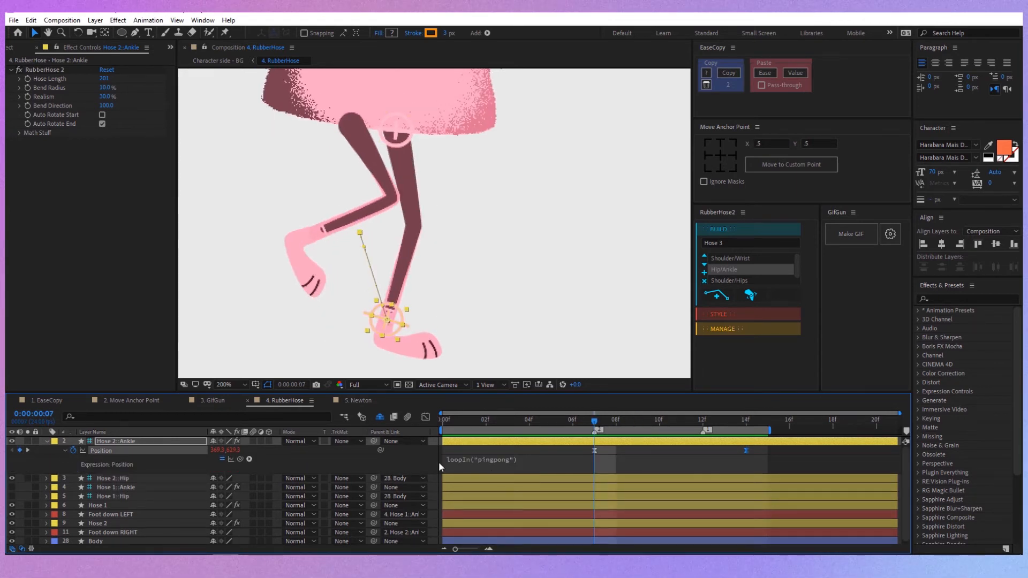
Try out different values in the ankle controller's RubberHose 2 effect, such as Hose Length, and undo the changes.
click(169, 440)
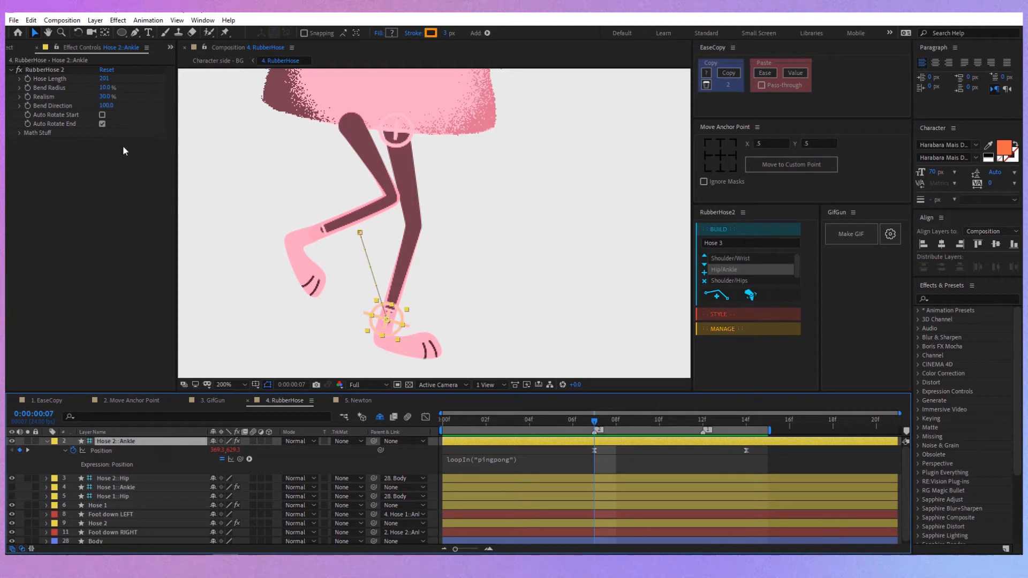
click(76, 67)
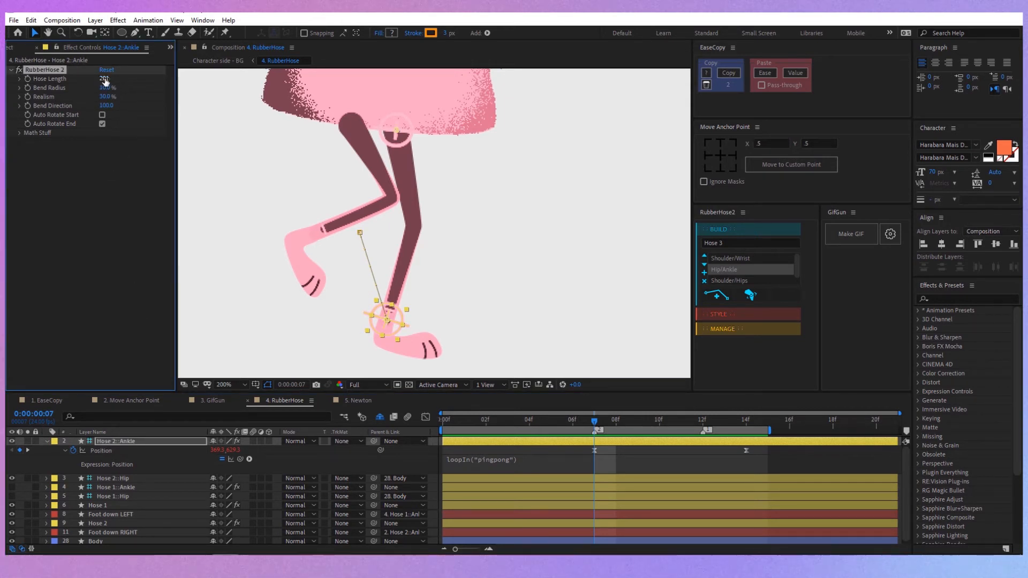
drag(105, 81, 84, 108)
key(ctrl+z)
key(ctrl+z)
key(ctrl+z)
mouse_move(122, 111)
mouse_down()
mouse_move(29, 110)
mouse_move(135, 111)
mouse_up()
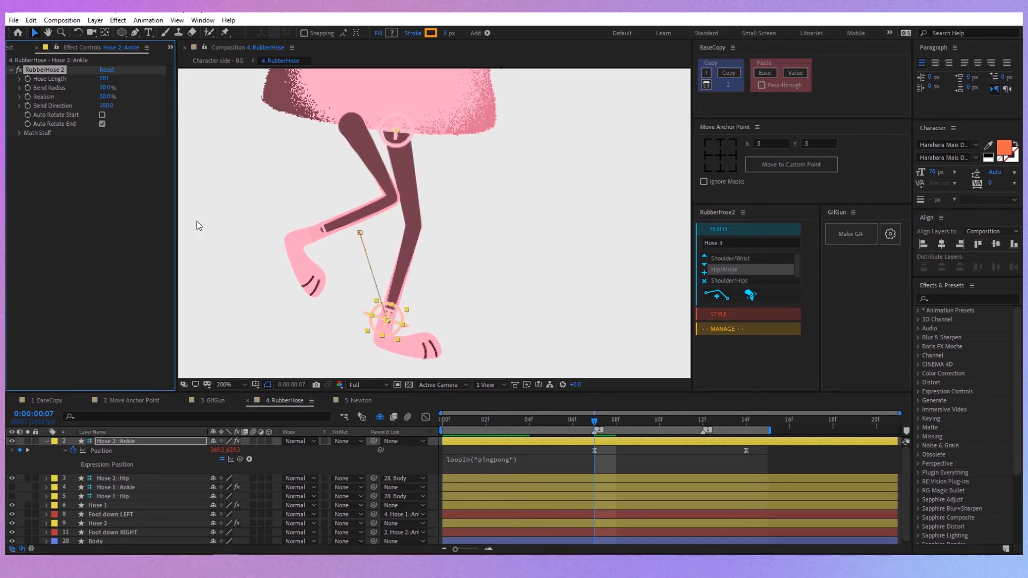
Select the Hose 1 leg layer and choose the Tight Pants preset among the RubberHose styles.
drag(384, 265, 402, 265)
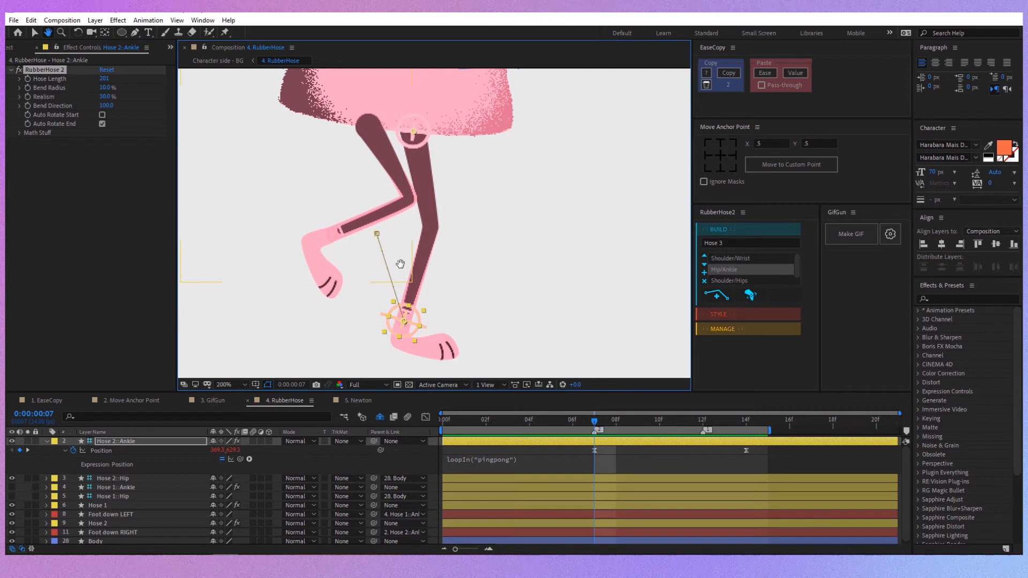
click(143, 505)
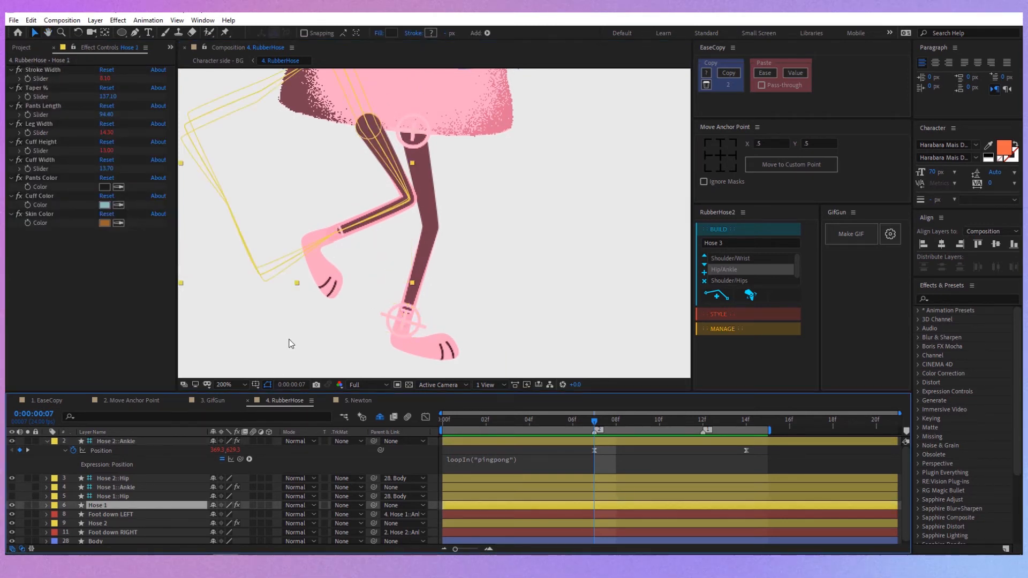
click(729, 314)
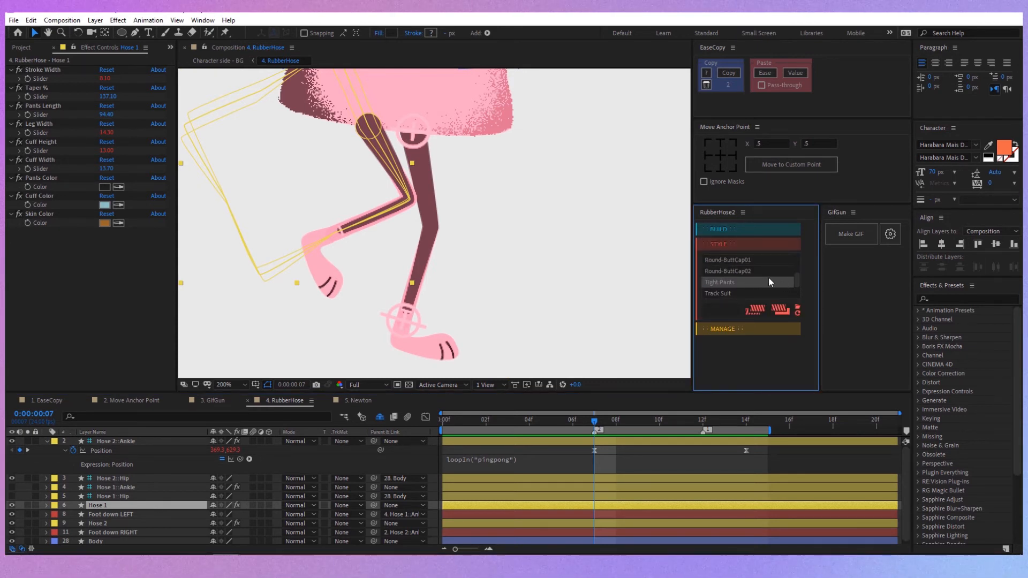
click(746, 284)
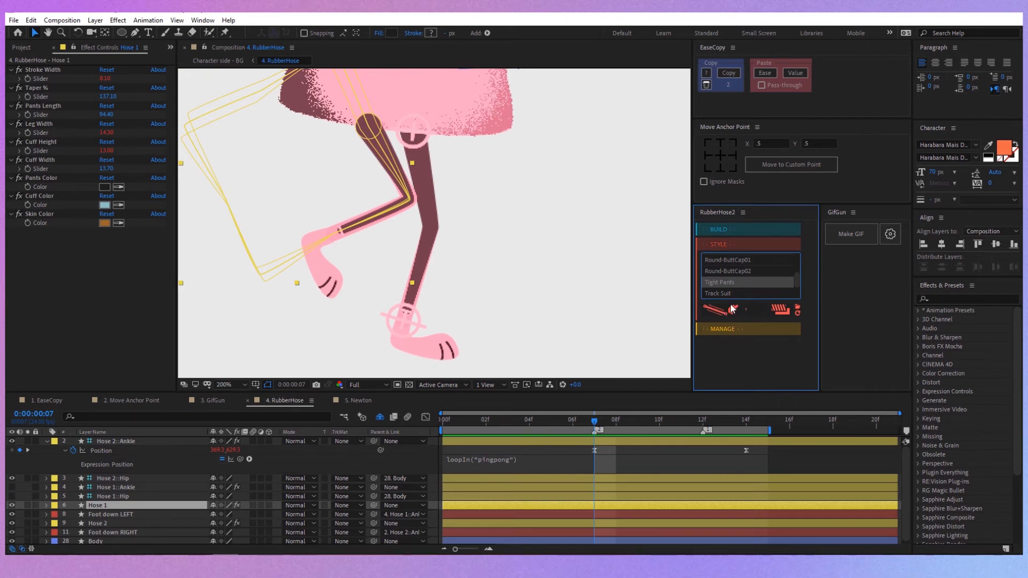
Try out different Stroke Width, Taper, Pants Length and Cuff Height values on the Hose 1 leg and undo the changes.
click(734, 310)
click(65, 68)
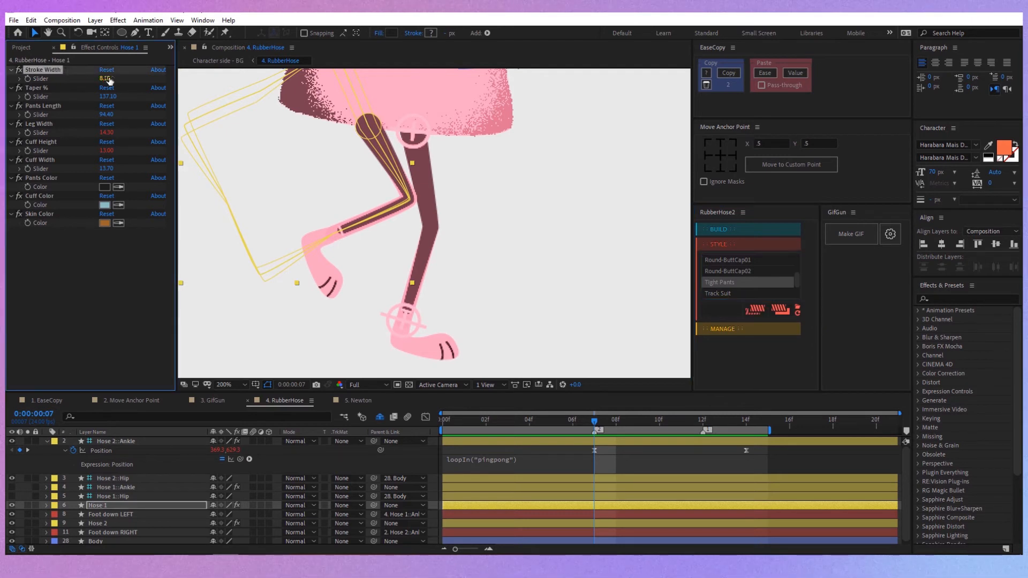
drag(105, 79, 133, 79)
drag(107, 97, 131, 94)
key(ctrl+z)
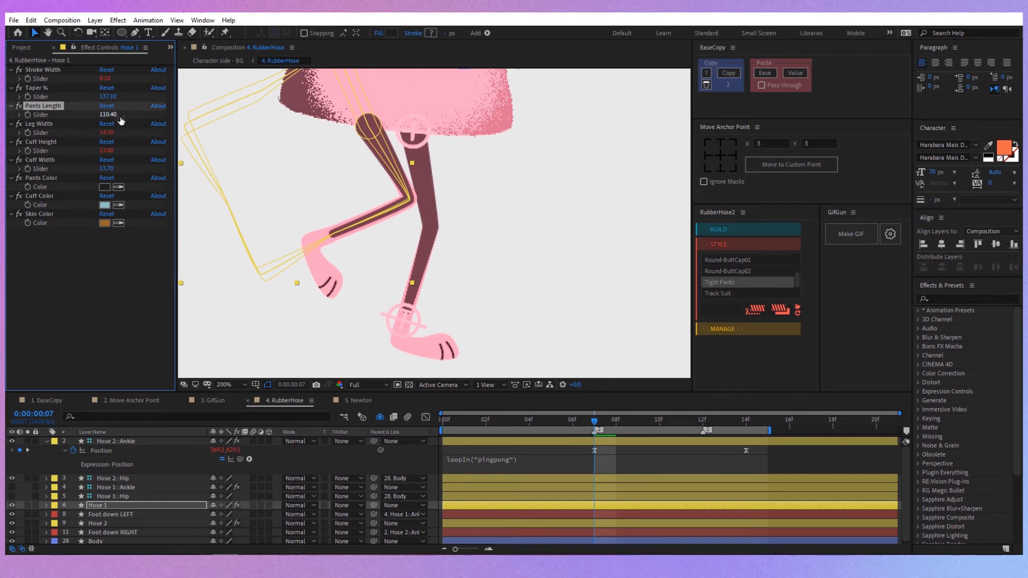
drag(106, 150, 123, 154)
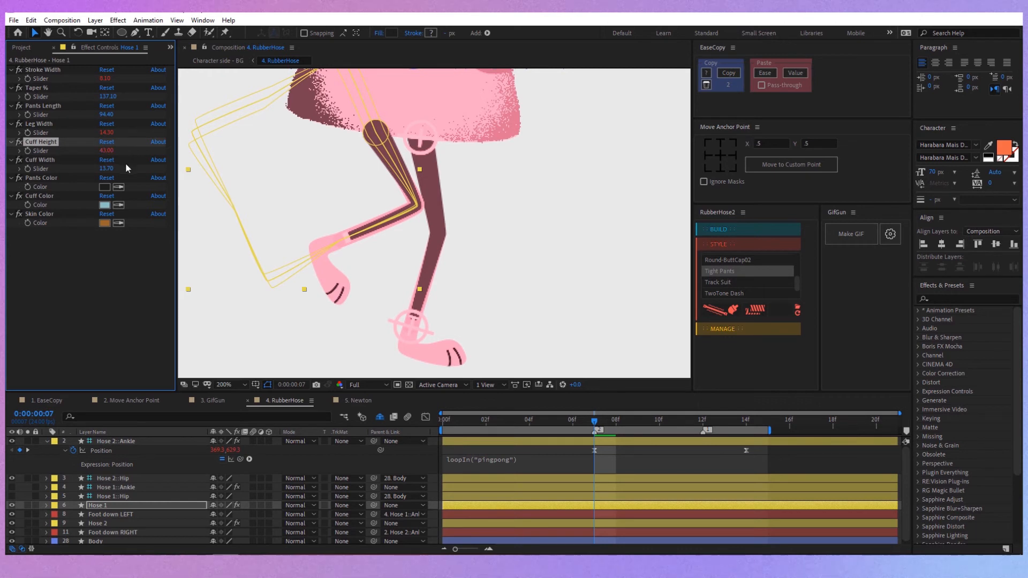
key(ctrl+z)
click(244, 384)
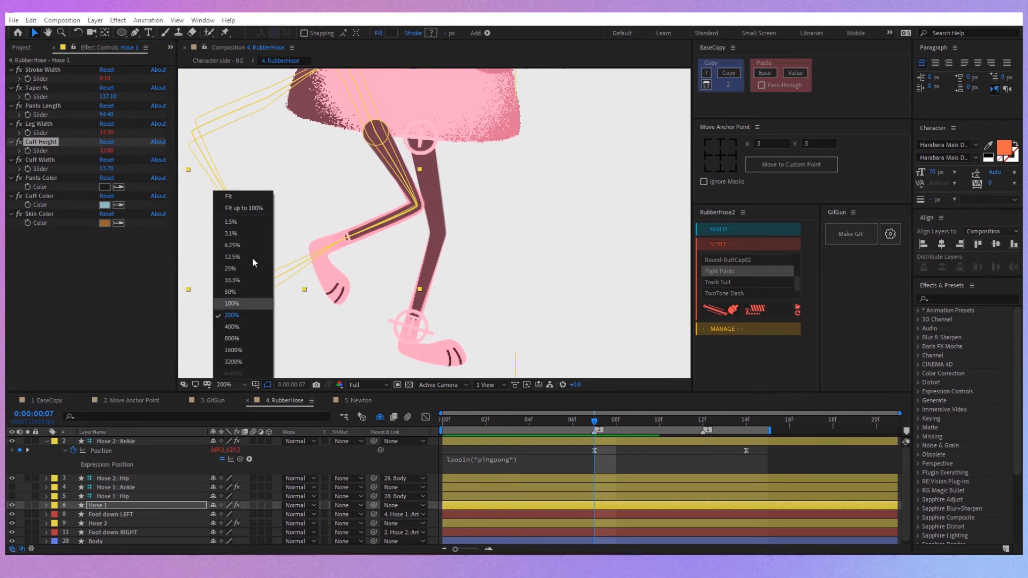
click(242, 208)
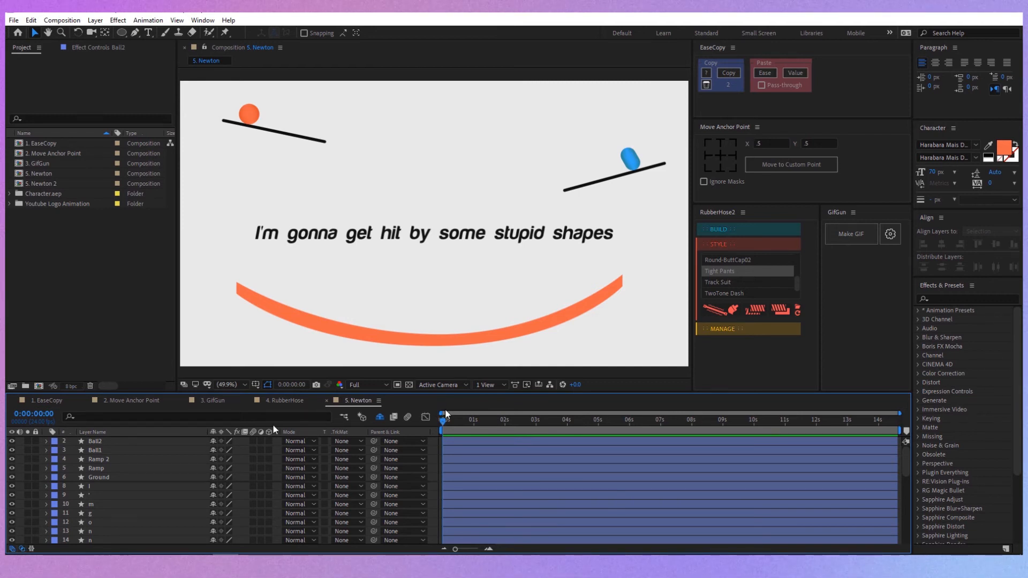
Review the layer stack of the 5. Newton composition and select all of its layers.
click(195, 440)
scroll(196, 445, down, 8)
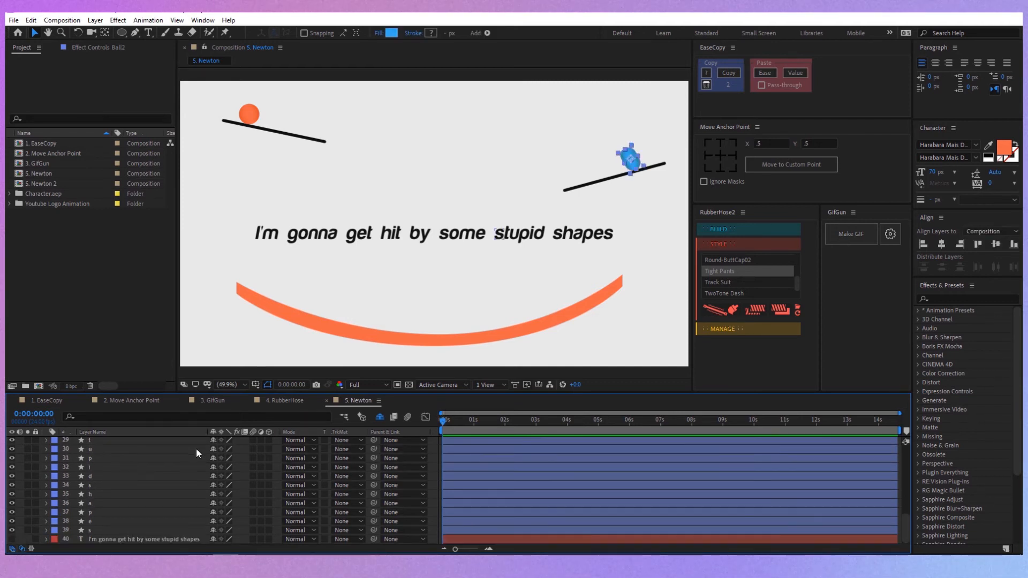
key(ctrl+a)
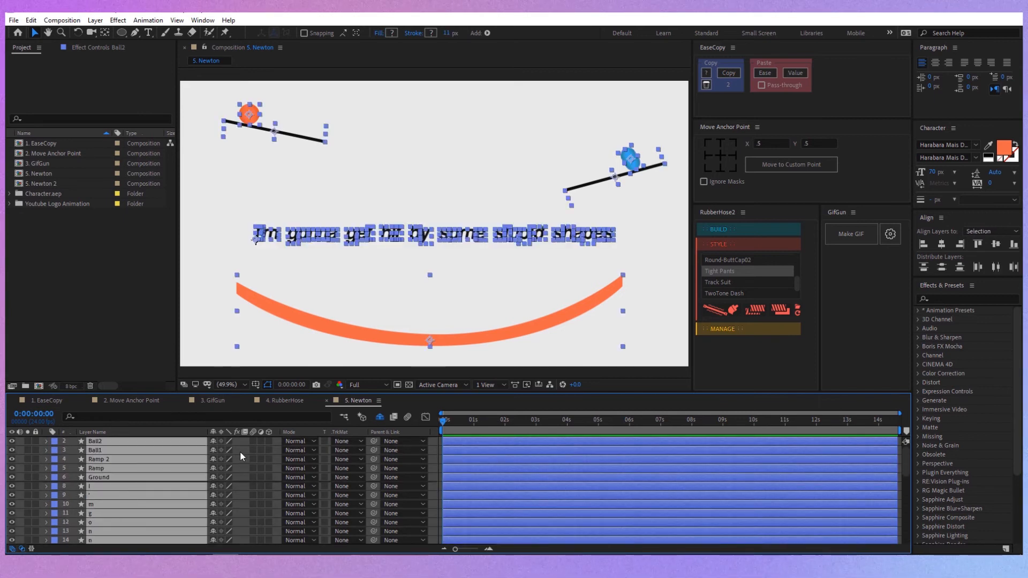
scroll(240, 452, up, 8)
Examine the balls, ramps, curved ground and text in the composition, and scrub the timeline to check for motion.
click(235, 114)
click(284, 134)
click(248, 115)
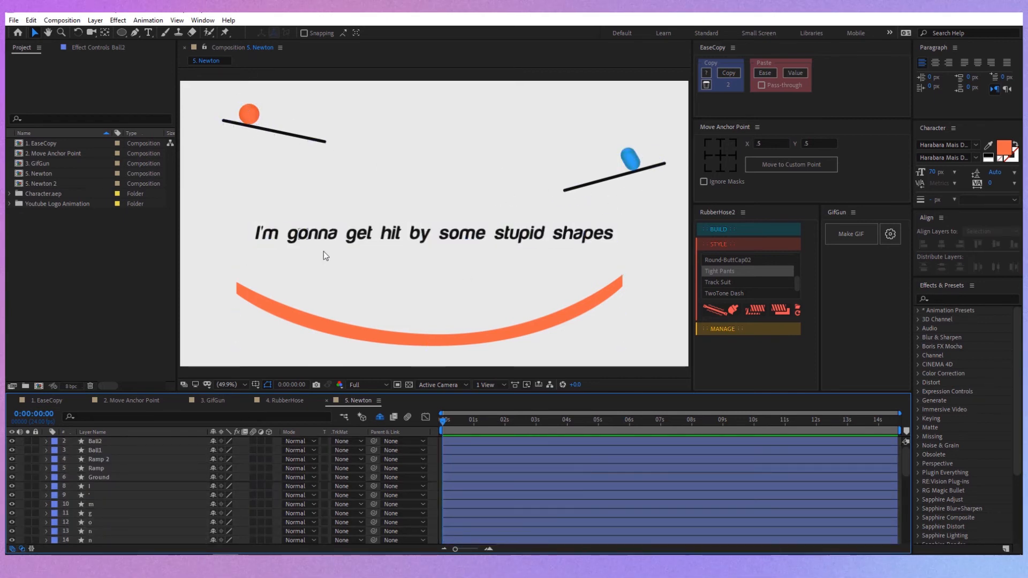
click(274, 298)
click(402, 362)
drag(472, 428, 566, 435)
key(Home)
click(631, 158)
click(463, 324)
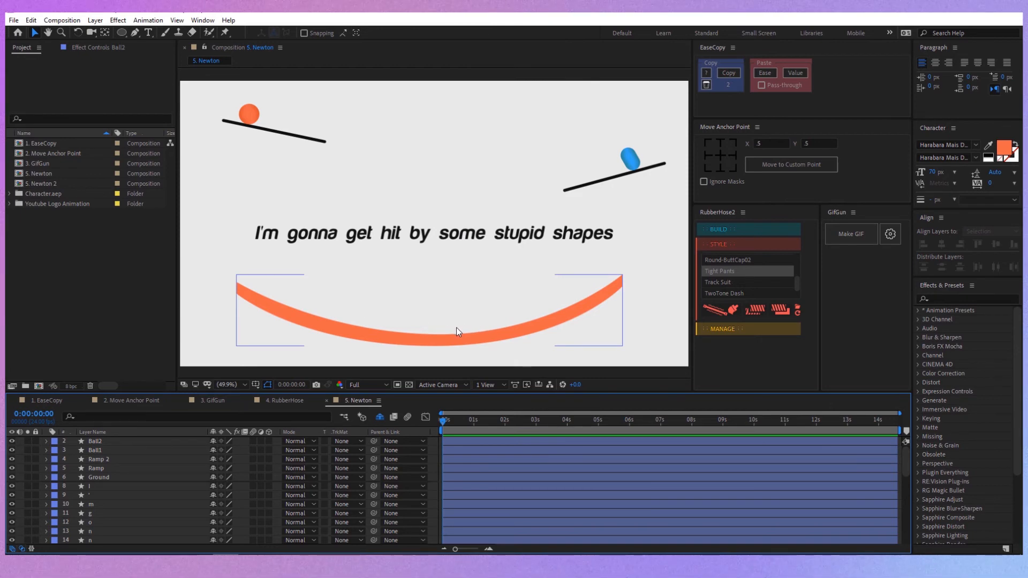
click(284, 216)
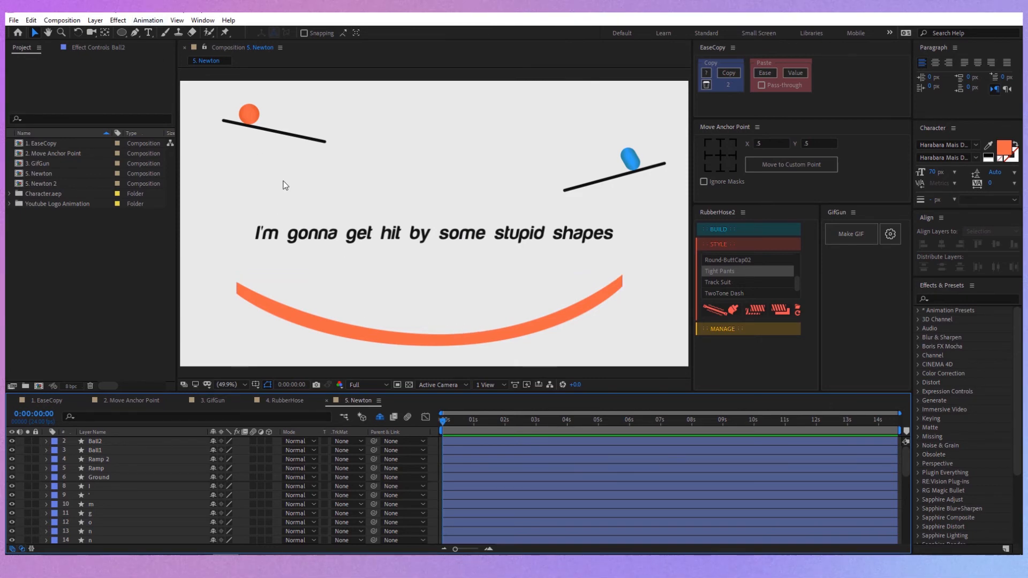
Open the composition in Newton 3 and set Mesh Precision to 10 for Ball2, Ball1, Ramp 2, Ramp and Ground.
click(62, 20)
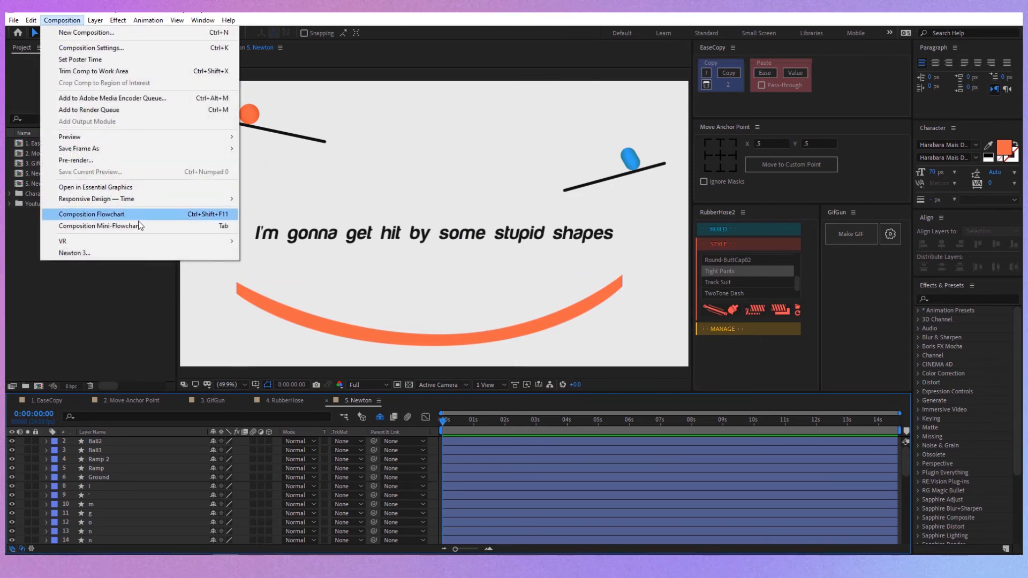
click(157, 253)
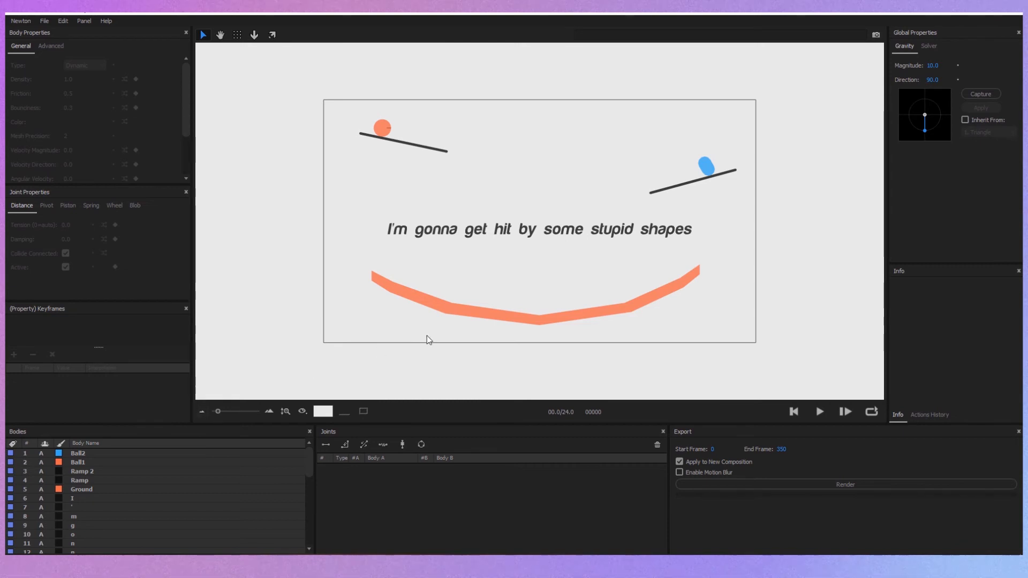
click(98, 453)
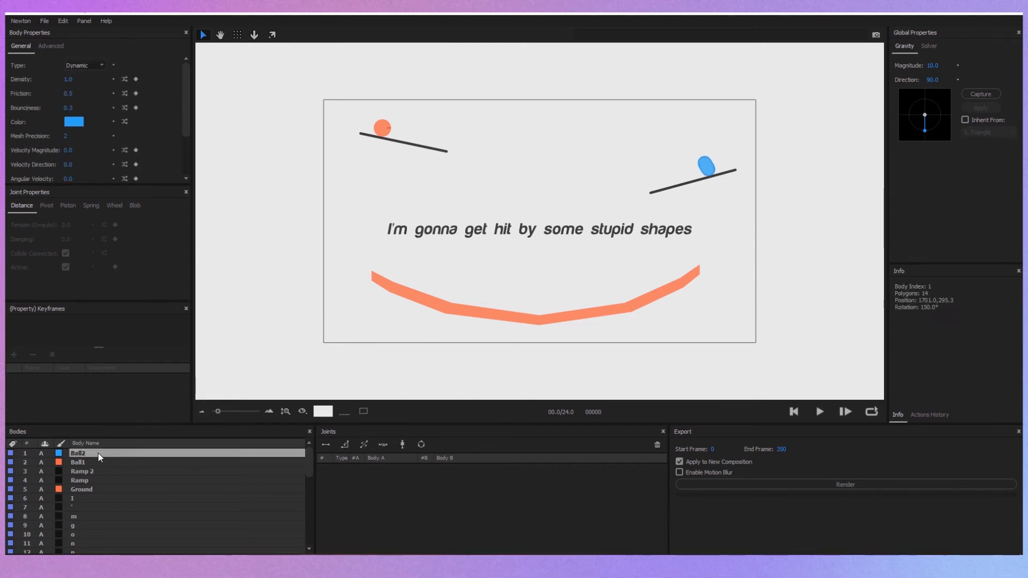
shift+click(117, 489)
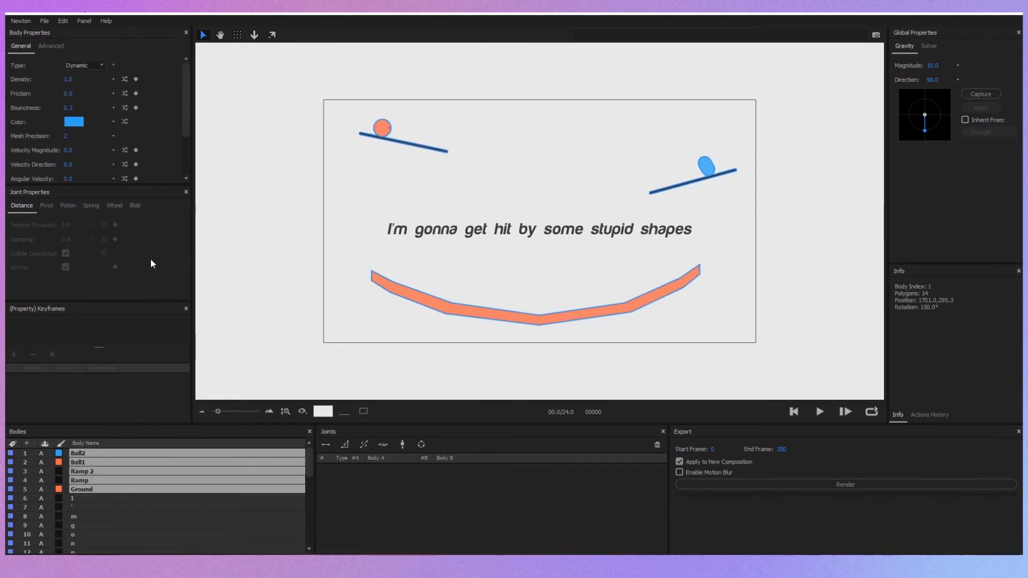
drag(65, 136, 169, 134)
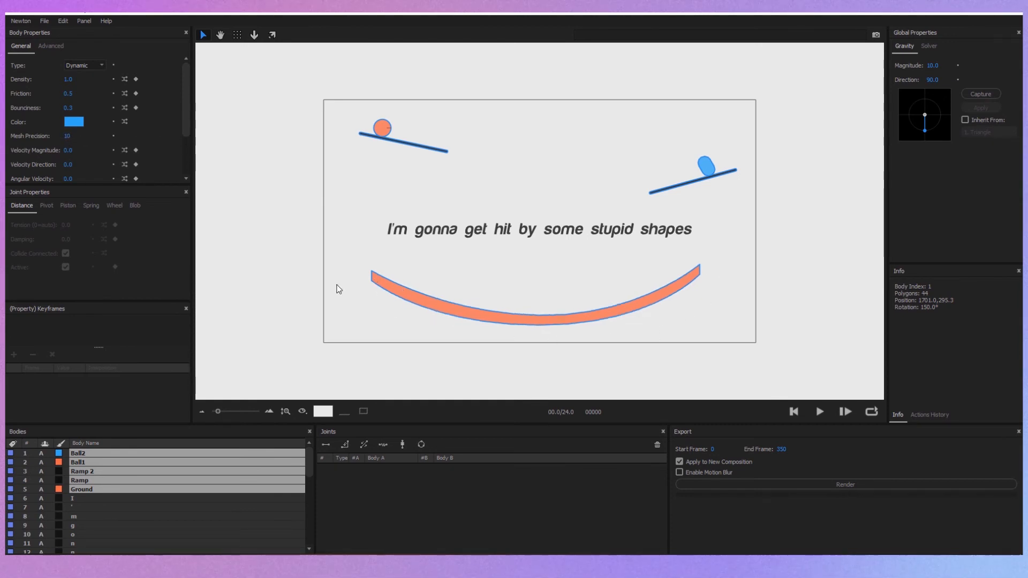
click(171, 498)
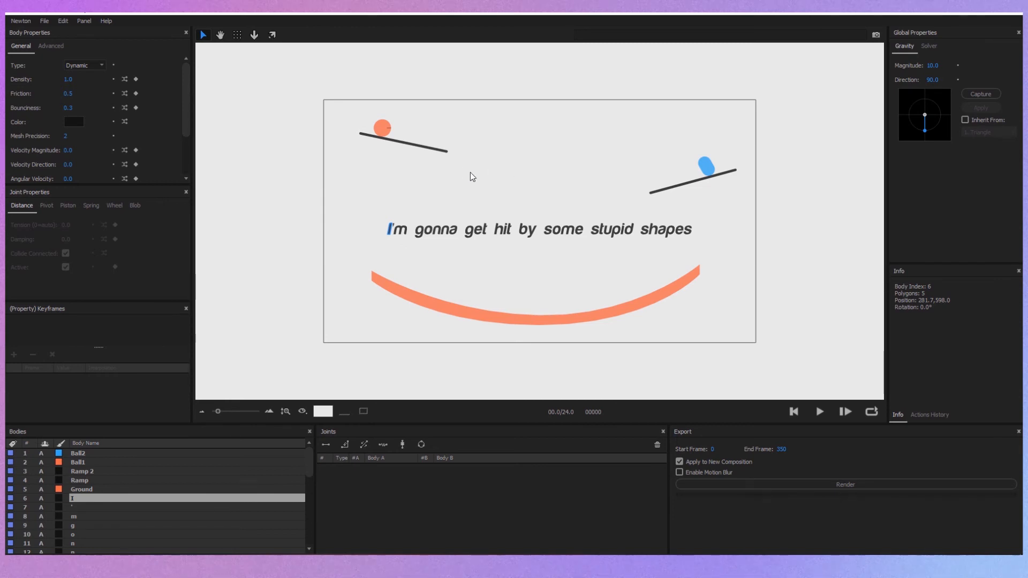
Set the body type of Ramp 2, Ramp and Ground to Static.
click(92, 489)
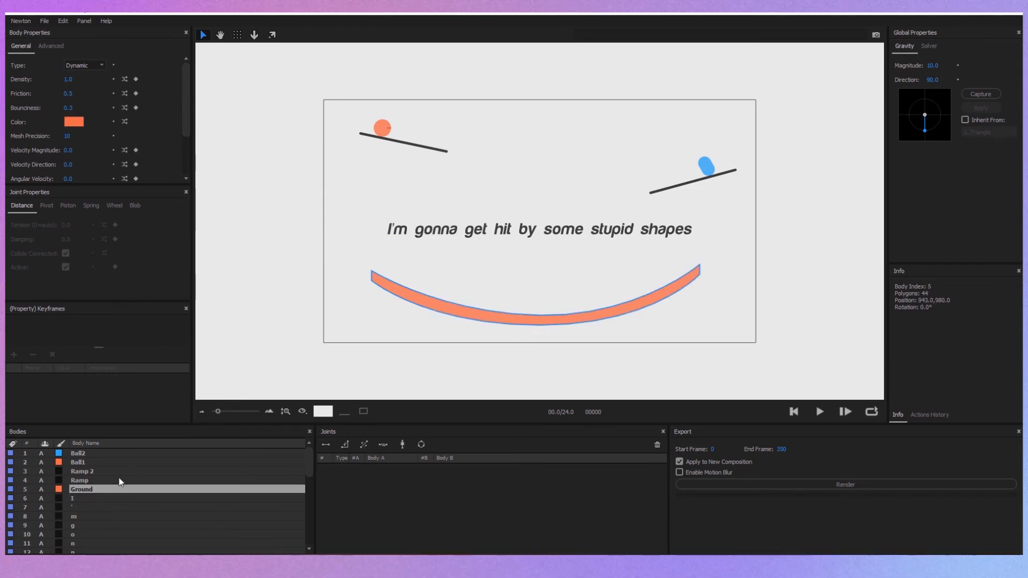
shift+click(102, 471)
click(95, 66)
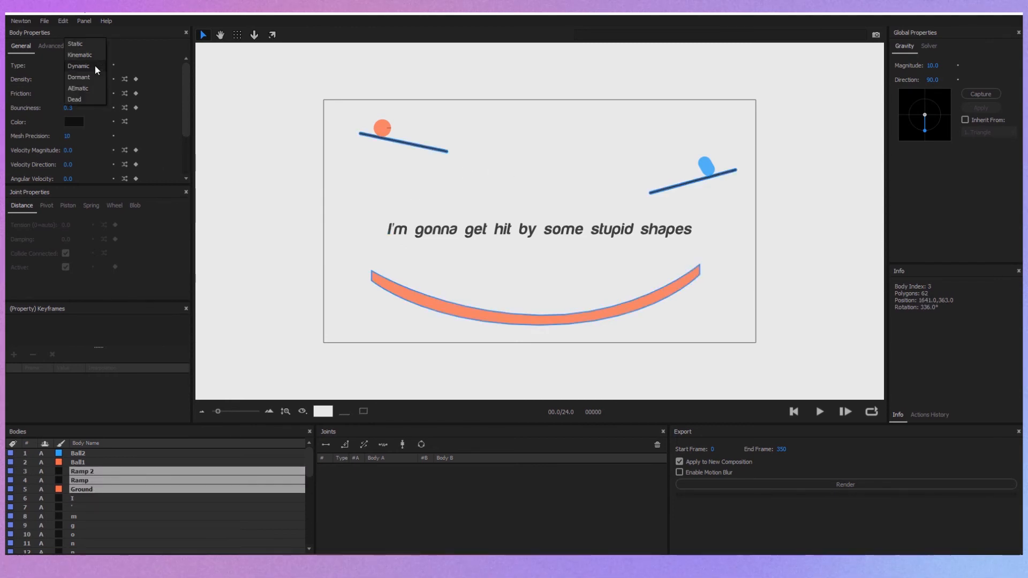
click(85, 44)
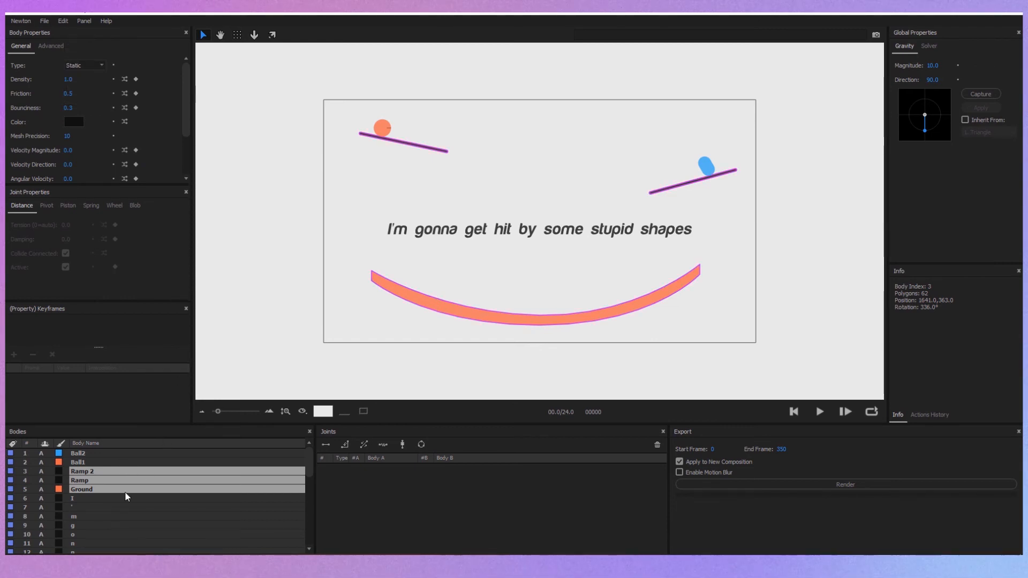
Set the body type of all the letter bodies, from 6 to 37, to Dormant.
click(107, 498)
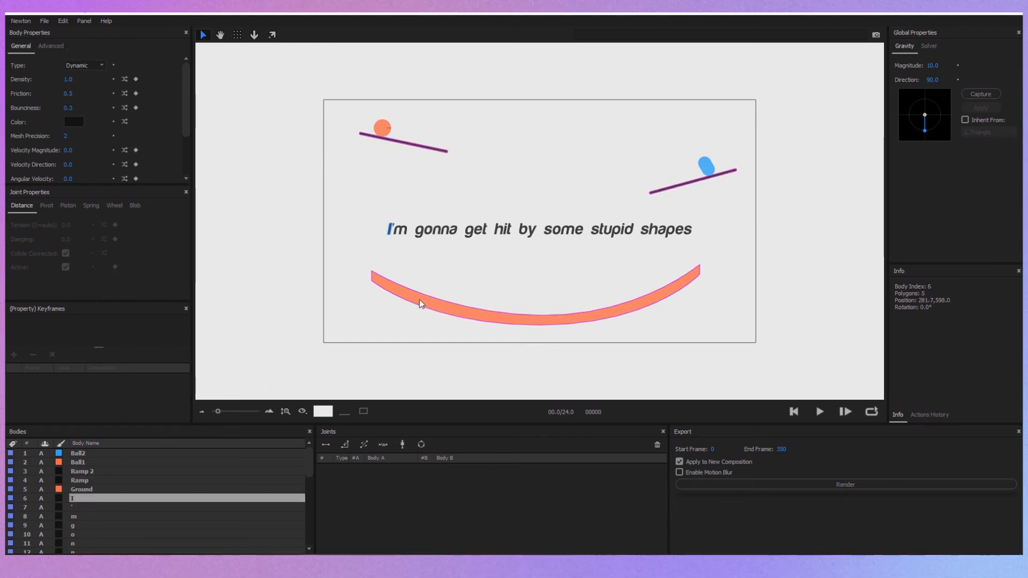
scroll(129, 508, down, 8)
shift+click(107, 551)
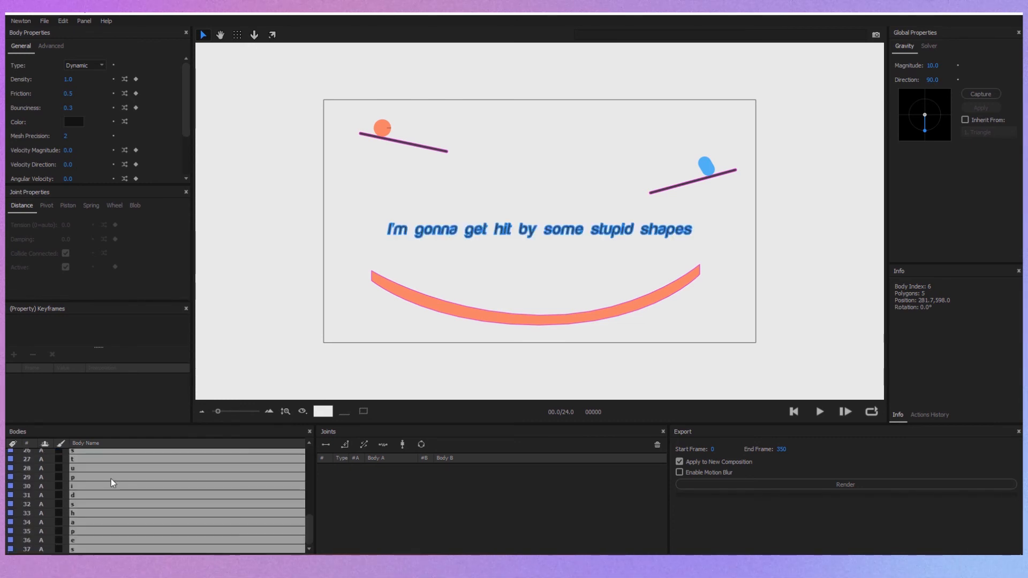
scroll(111, 478, up, 8)
click(92, 62)
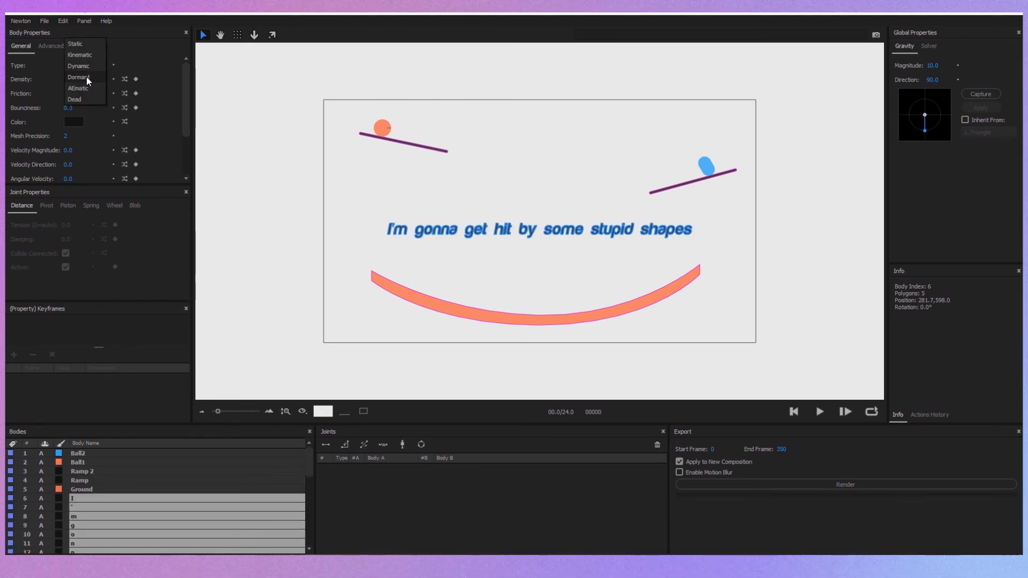
click(84, 76)
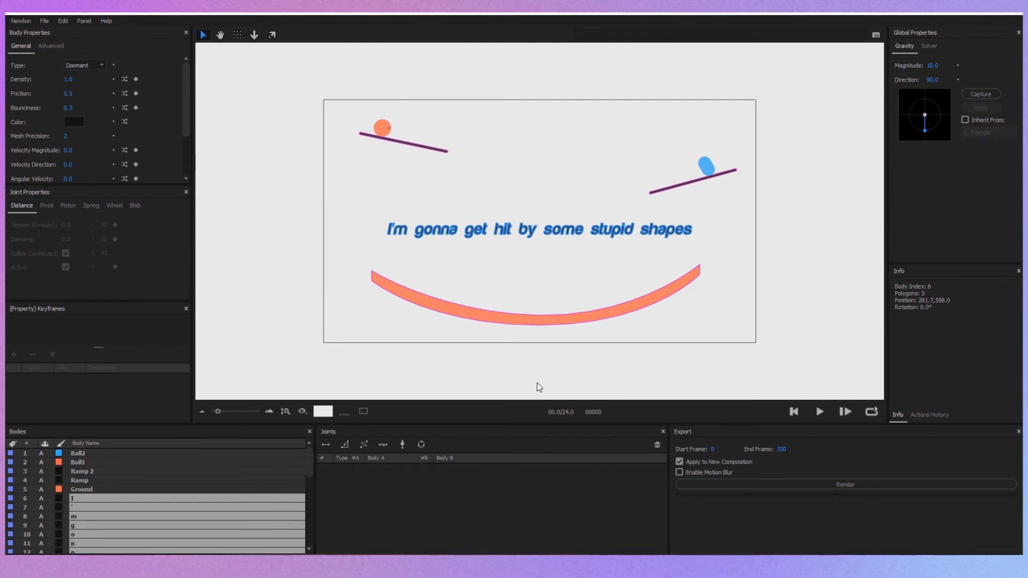
Set Ball1's Bounciness to 0.5.
click(144, 463)
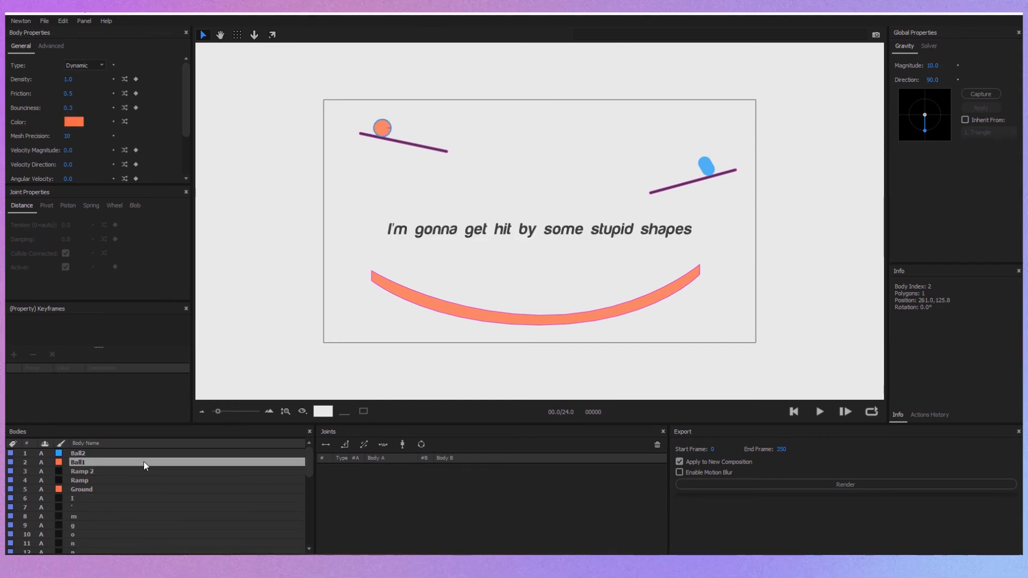
click(77, 110)
text(0.5)
key(Return)
Set Ball2's Density to 2.
click(103, 454)
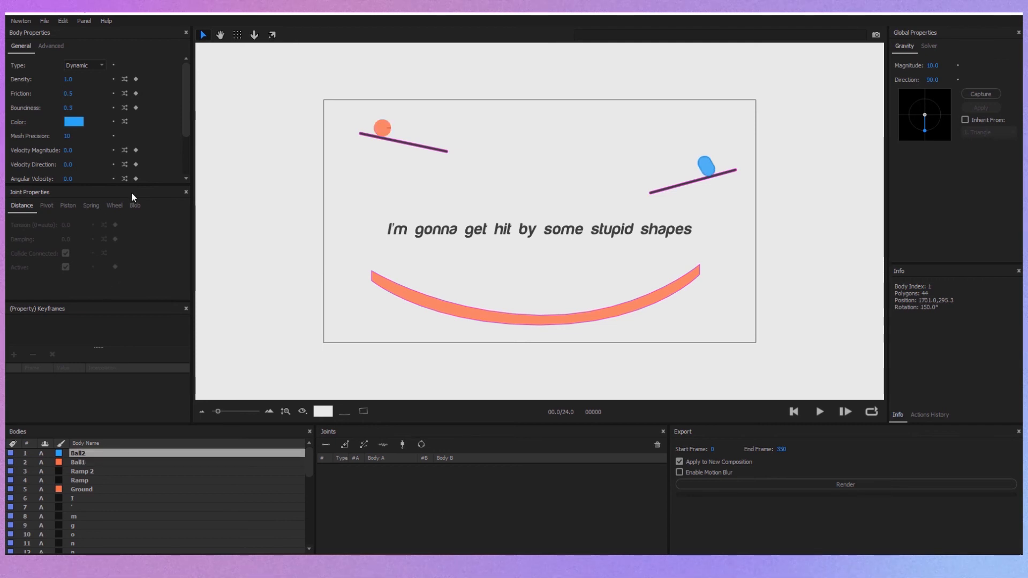
click(70, 79)
text(2)
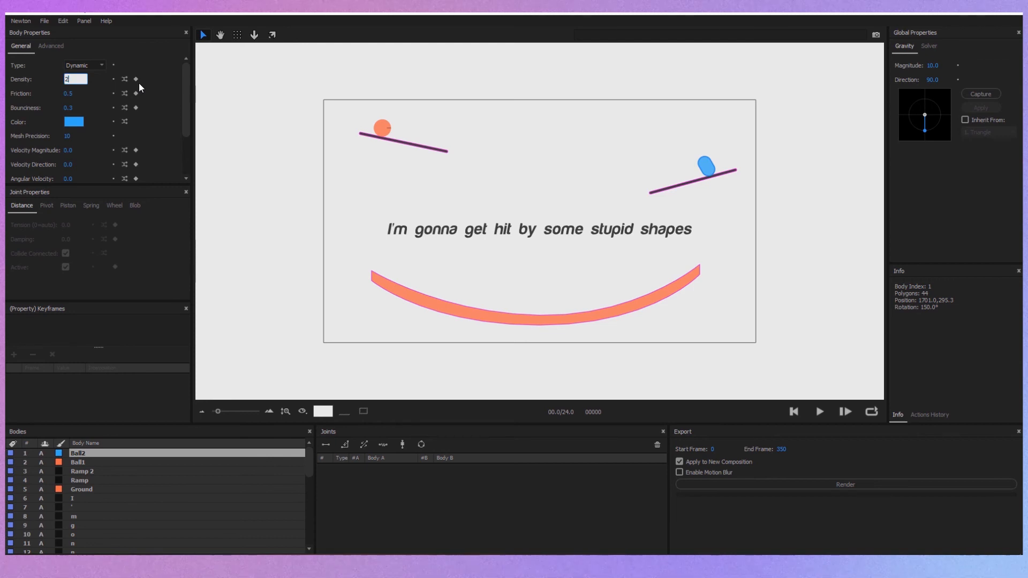
key(Return)
Play the physics simulation, reset it to the first frame, and play it again.
click(821, 412)
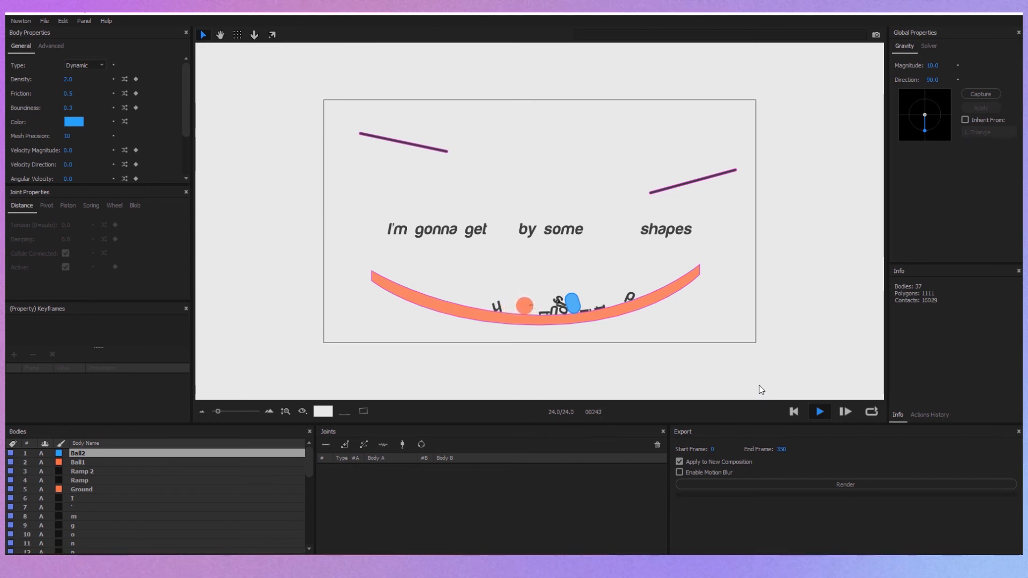
click(794, 411)
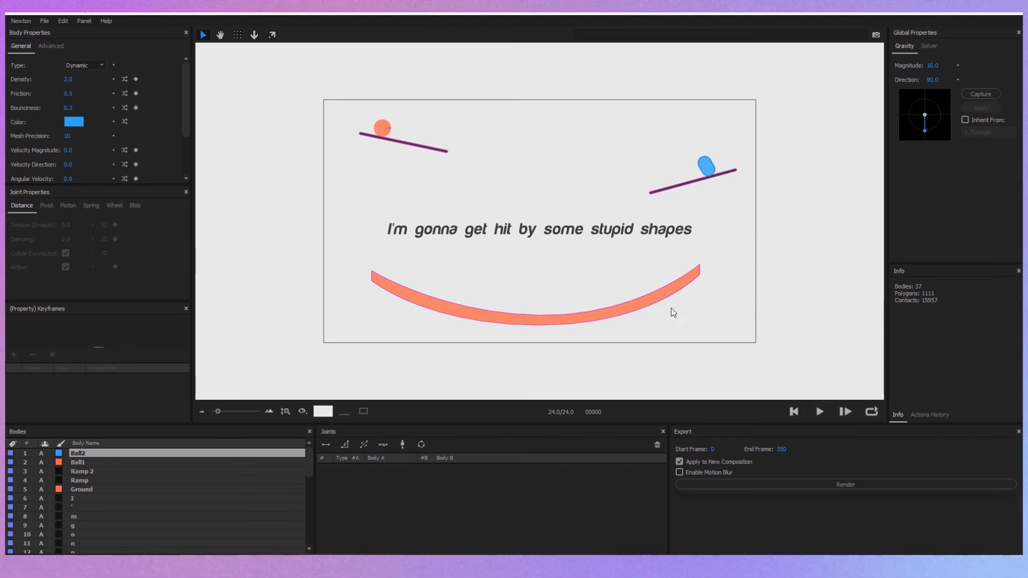
key(space)
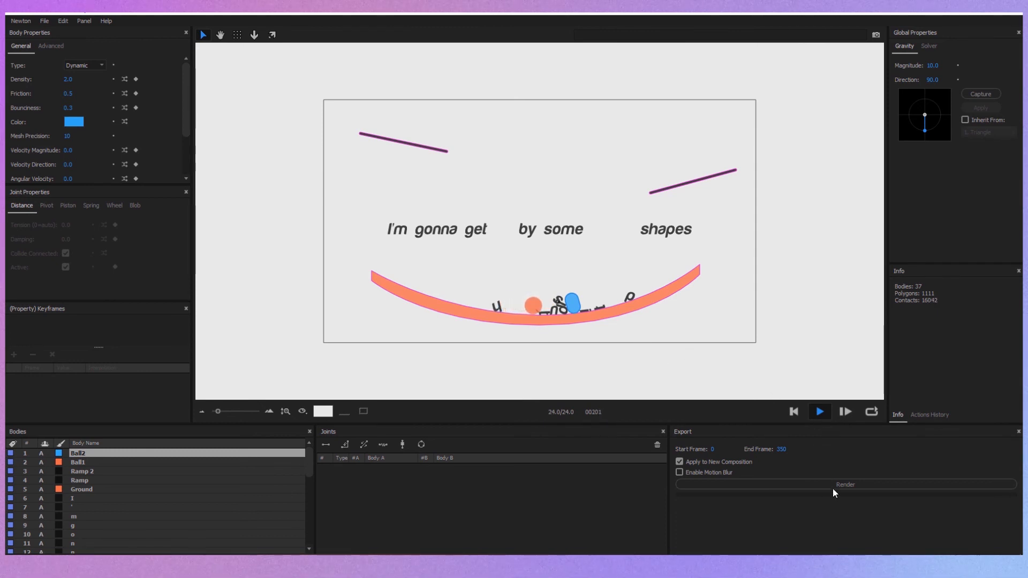
Render the simulation to a new composition, and open and preview that composition in After Effects.
click(807, 487)
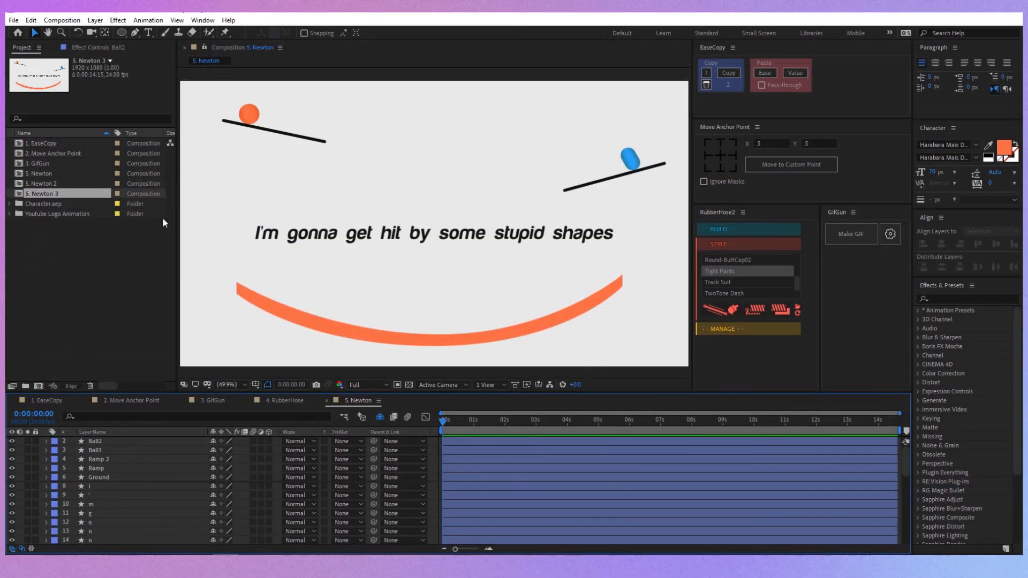
double_click(67, 195)
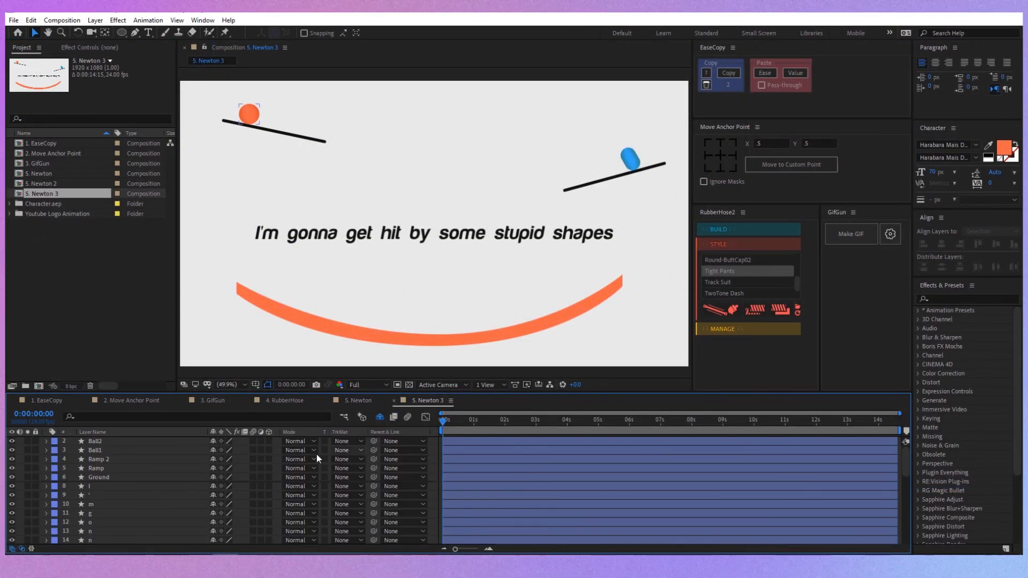
click(138, 460)
scroll(449, 431, up, 2)
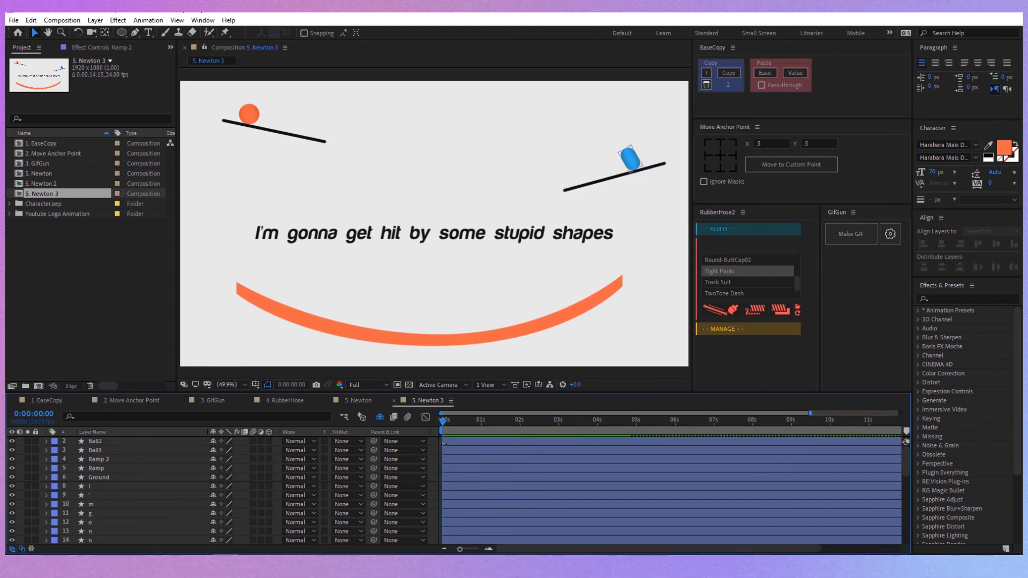
key(space)
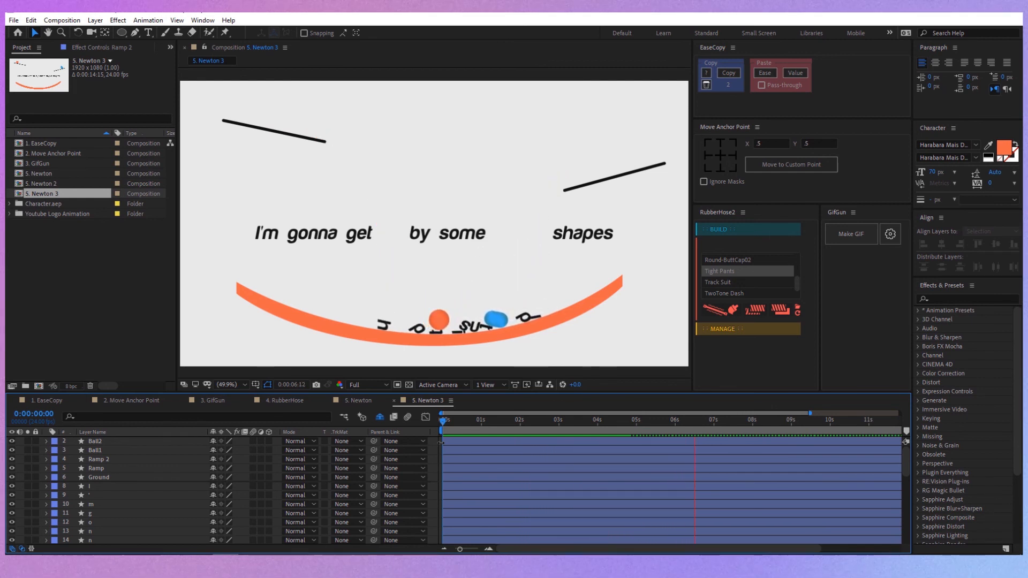
key(space)
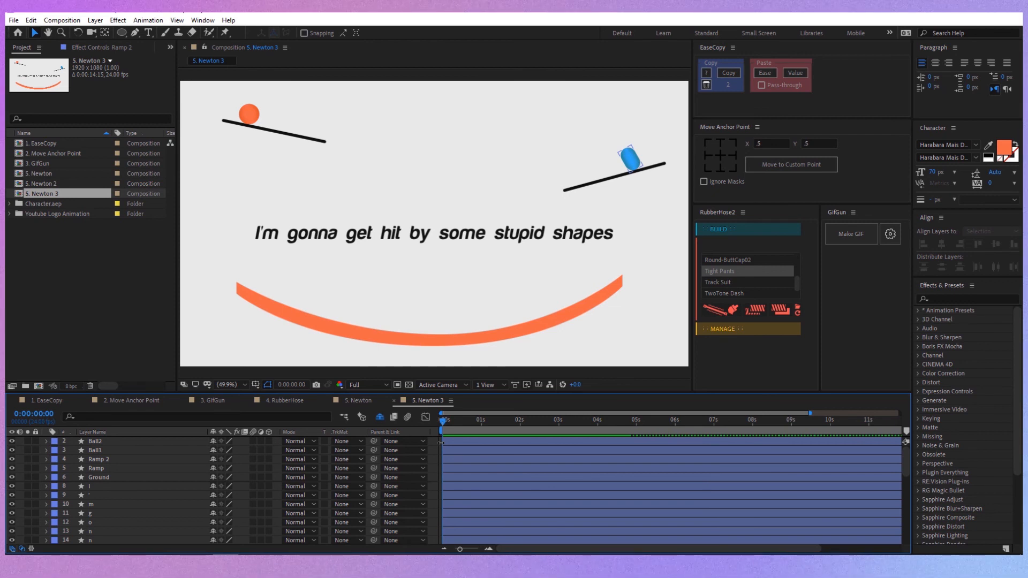